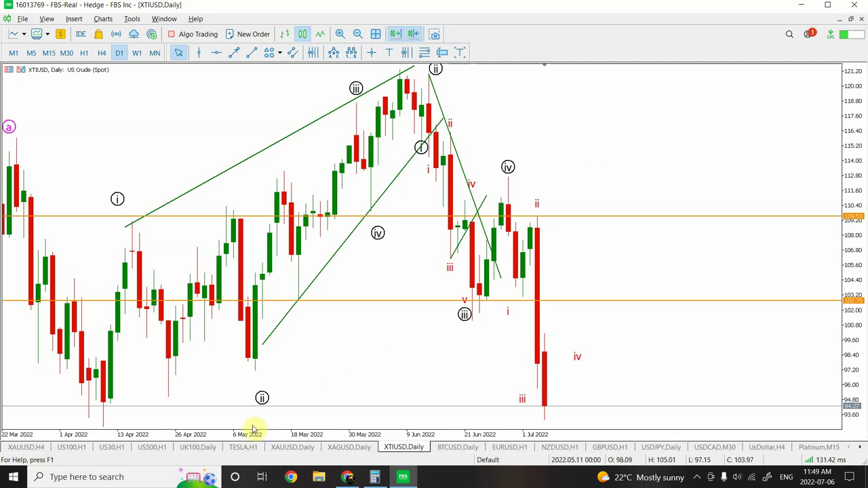
Switch from the XTIUSD daily chart to the UK100 daily chart.
{"action": "left_click", "coordinate": [198, 448]}
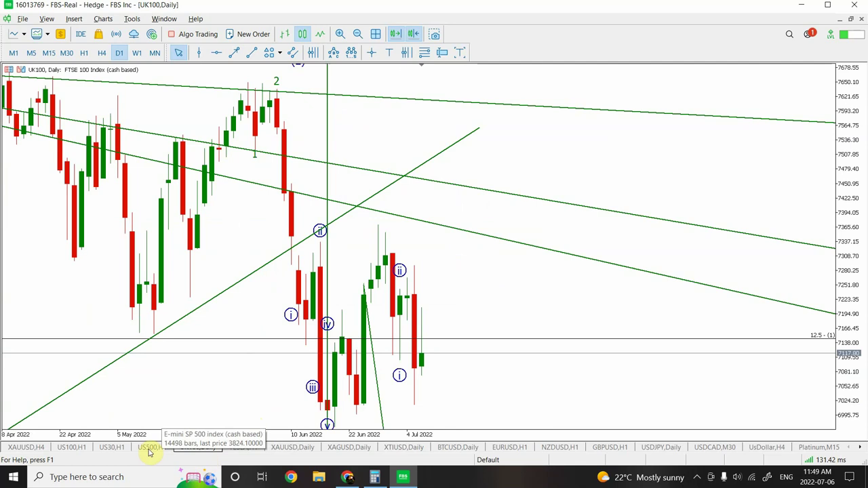
Switch to the XAUUSD Gold Spot daily chart with its wave count and levels.
{"action": "left_click", "coordinate": [303, 448]}
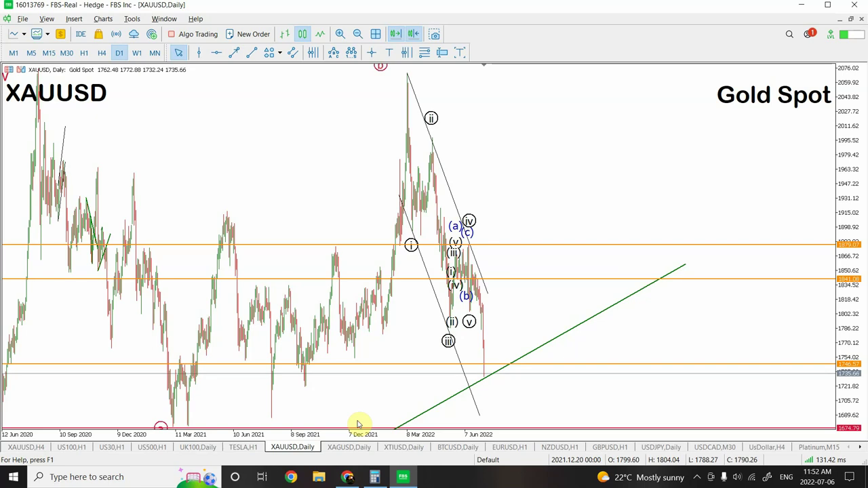
Show the XTIUSD daily chart zoomed out to bars from December 2021 onward.
{"action": "left_click", "coordinate": [389, 447]}
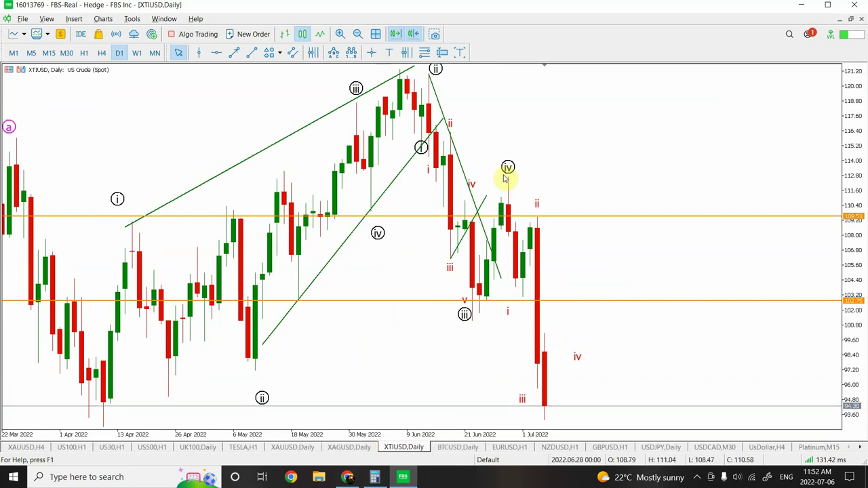
{"action": "left_click", "coordinate": [357, 35]}
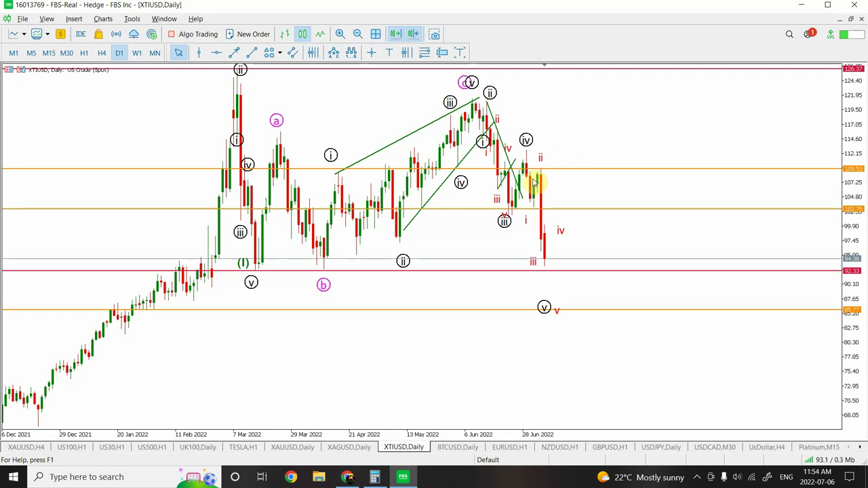
Bring Chrome's Patreon page with the CA$39, CA$65.50 and CA$132 tiers forward.
{"action": "left_click", "coordinate": [348, 478]}
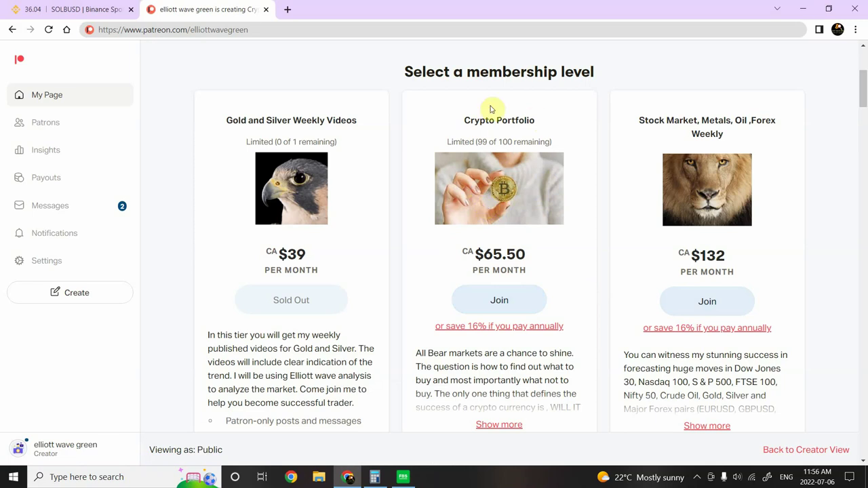
Switch from Chrome back to MetaTrader 5 showing the XTIUSD daily chart.
{"action": "left_click", "coordinate": [402, 477]}
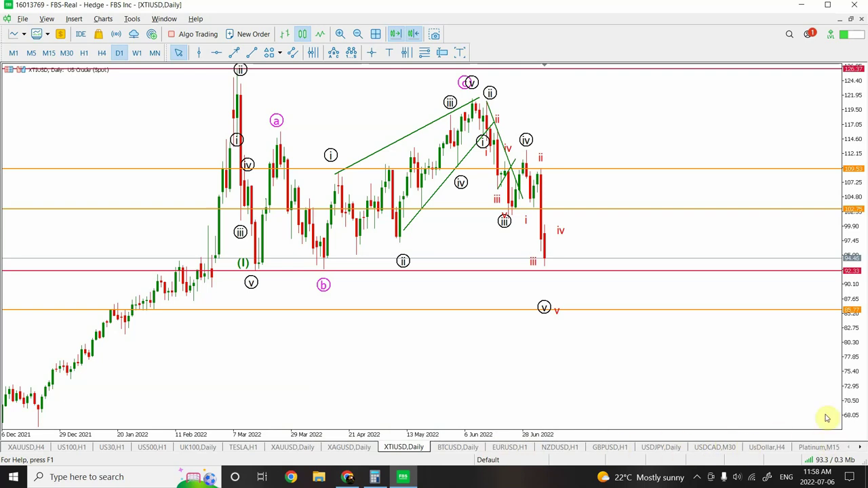
Move the ETHUSD Weekly tab after BTCUSD Daily and Platinum M15 after XAGUSD Daily.
{"action": "left_click", "coordinate": [859, 448]}
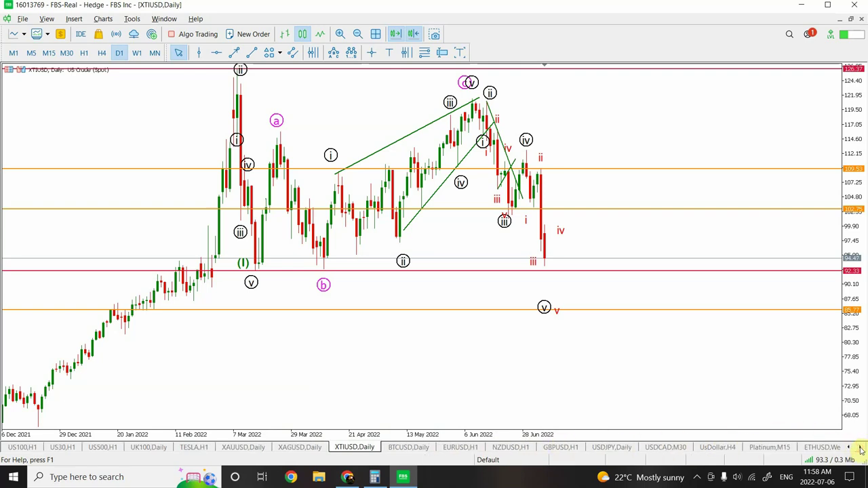
{"action": "left_click", "coordinate": [809, 450]}
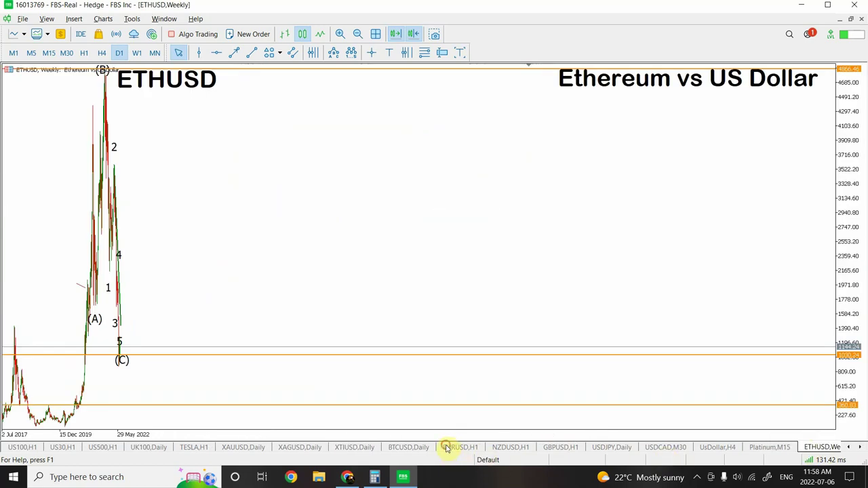
{"action": "left_click_drag", "start_coordinate": [446, 448], "coordinate": [446, 448]}
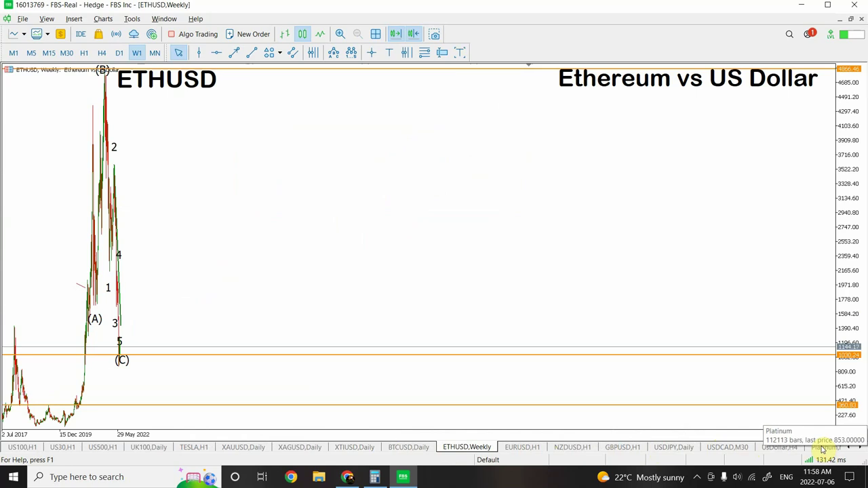
{"action": "left_click_drag", "start_coordinate": [823, 449], "coordinate": [548, 470]}
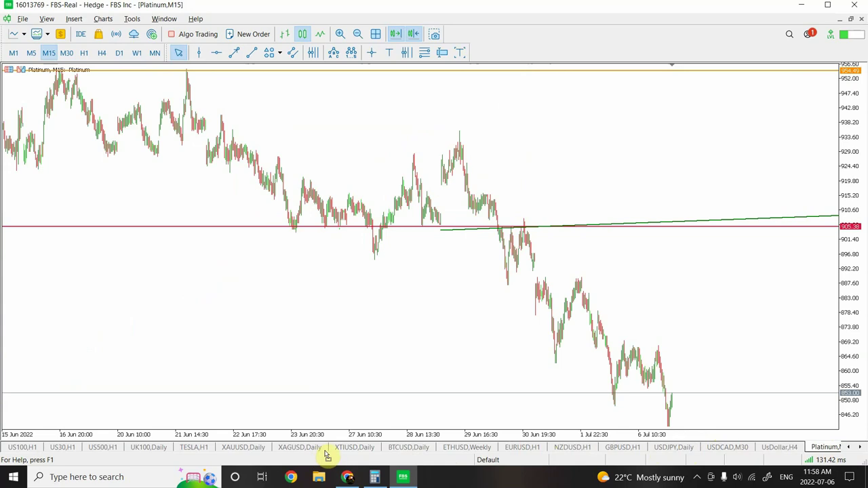
{"action": "left_click_drag", "start_coordinate": [326, 455], "coordinate": [330, 450]}
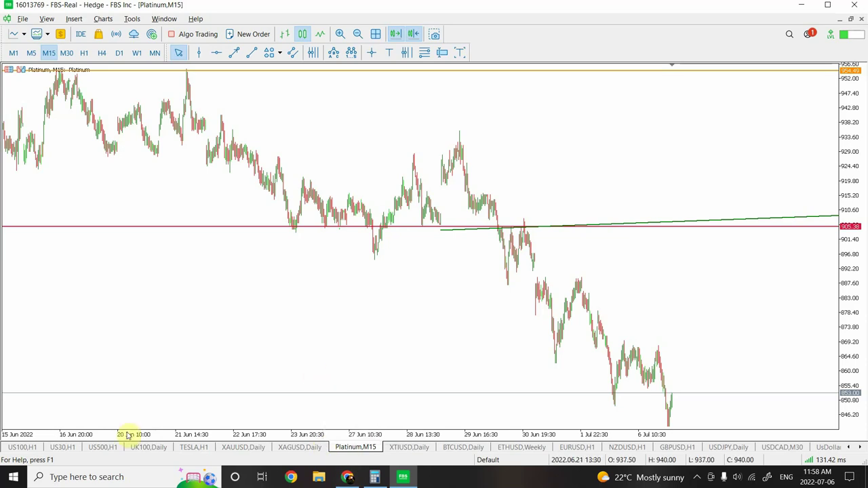
Review the US30 chart on H4 with a compressed price scale, then set it to M15.
{"action": "left_click", "coordinate": [65, 448]}
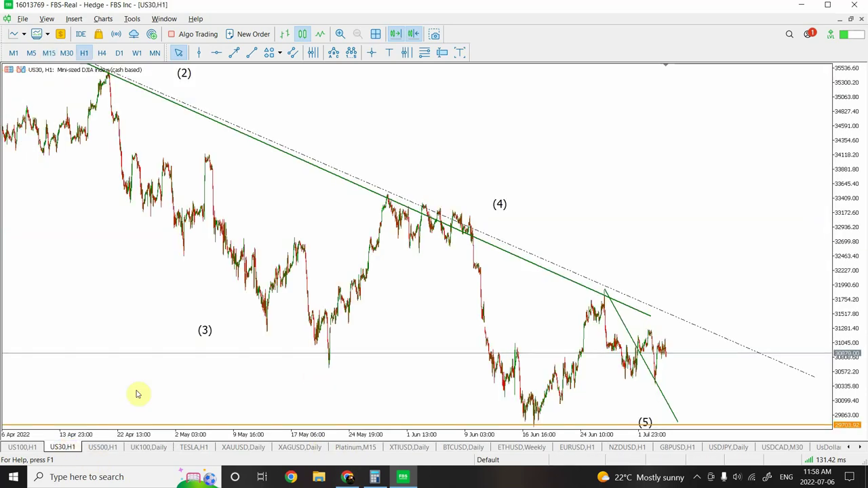
{"action": "left_click", "coordinate": [101, 53]}
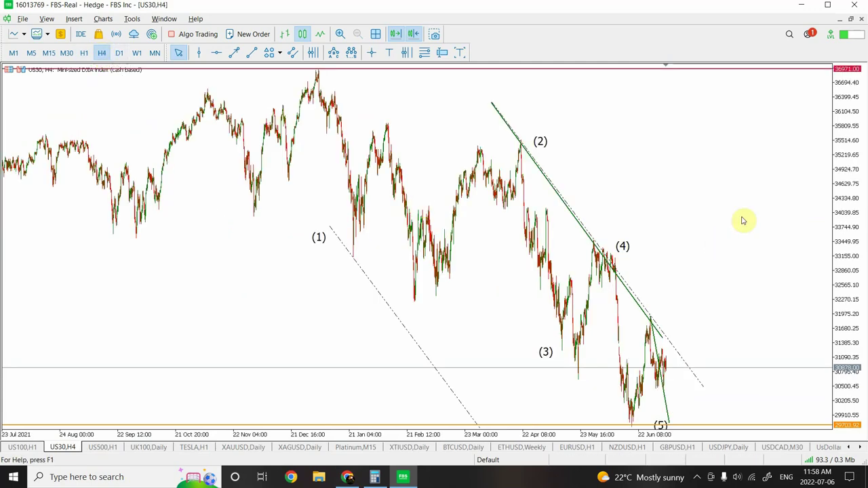
{"action": "left_click_drag", "start_coordinate": [848, 168], "coordinate": [750, 352]}
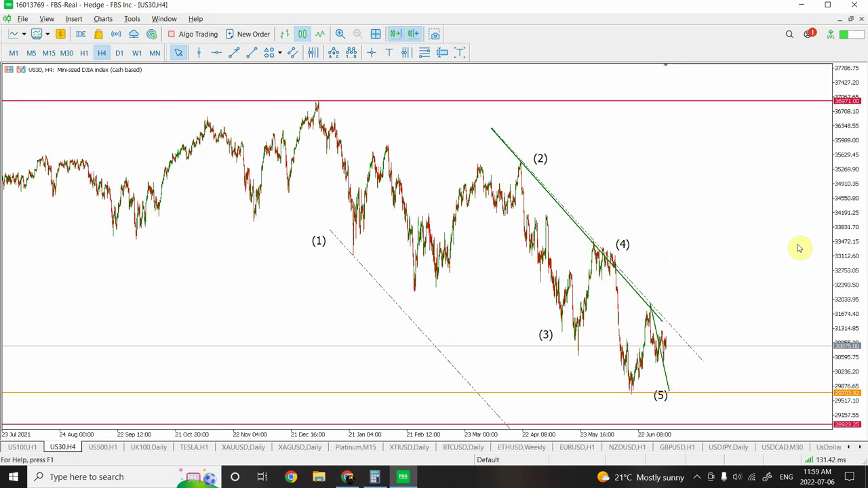
{"action": "left_click", "coordinate": [82, 53]}
{"action": "left_click", "coordinate": [49, 53]}
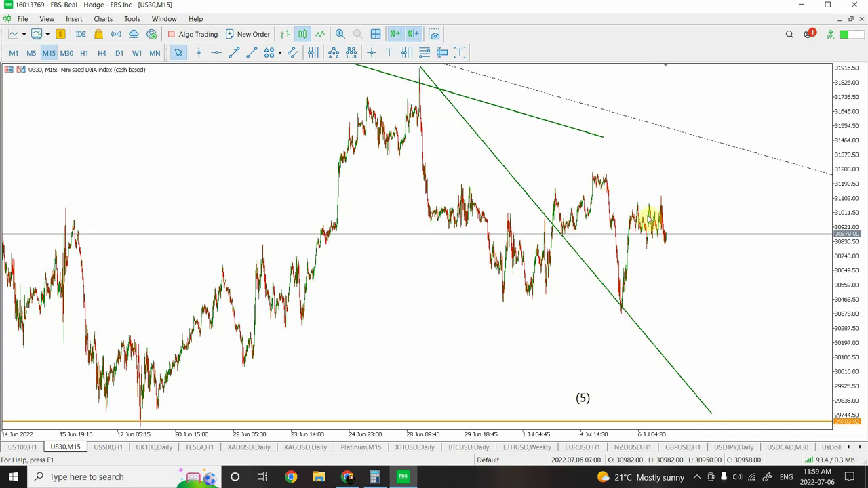
Draw a short rising trendline then a steep falling one on US30 M15, then open US500 H1.
{"action": "left_click", "coordinate": [251, 53]}
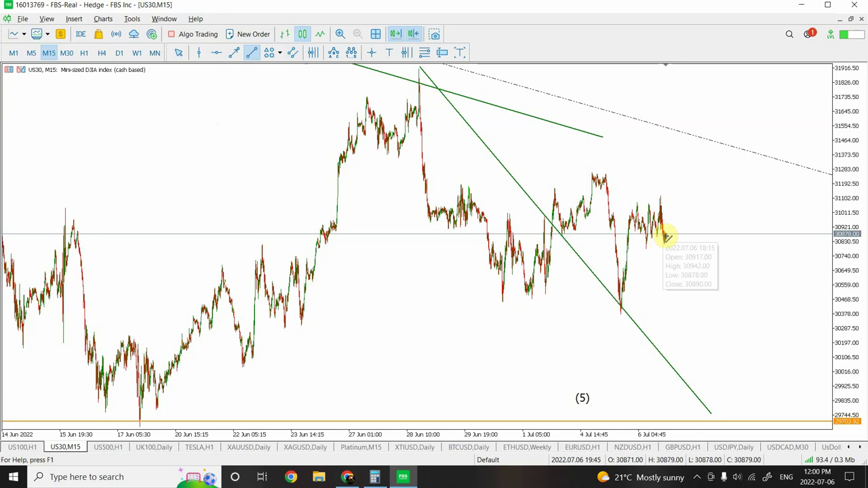
{"action": "left_click_drag", "start_coordinate": [668, 236], "coordinate": [680, 189]}
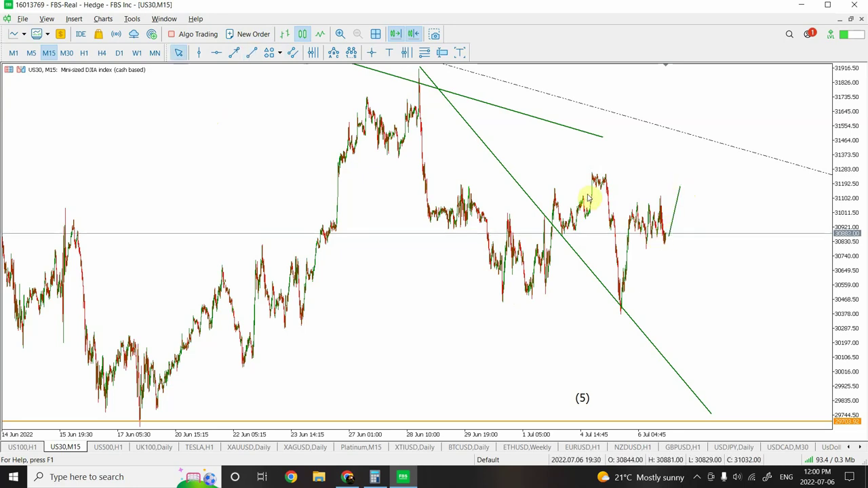
{"action": "left_click", "coordinate": [252, 55]}
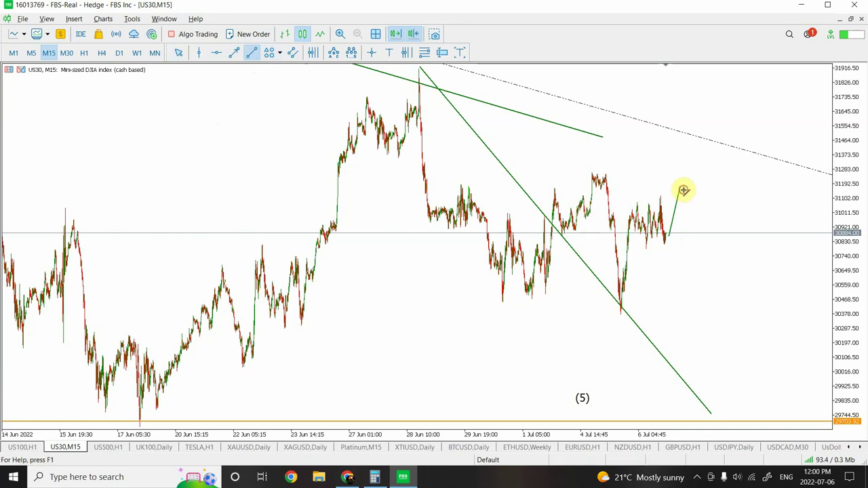
{"action": "left_click_drag", "start_coordinate": [683, 190], "coordinate": [732, 420]}
{"action": "left_click", "coordinate": [724, 380]}
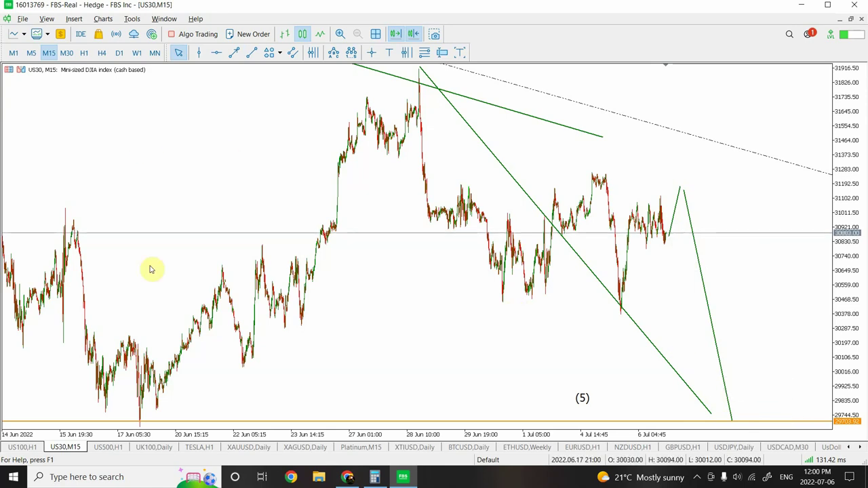
{"action": "left_click", "coordinate": [109, 446]}
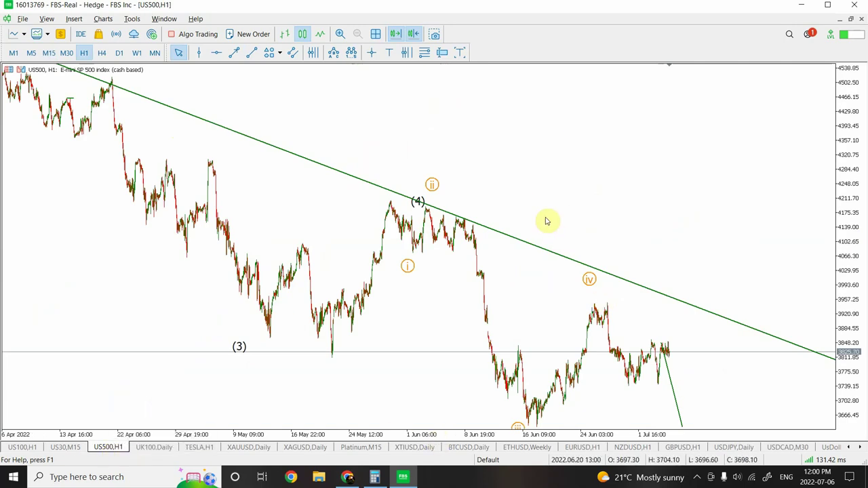
Set US500 to H4, compress its price scale, measure toward wave (5), then open US100.
{"action": "left_click", "coordinate": [102, 54]}
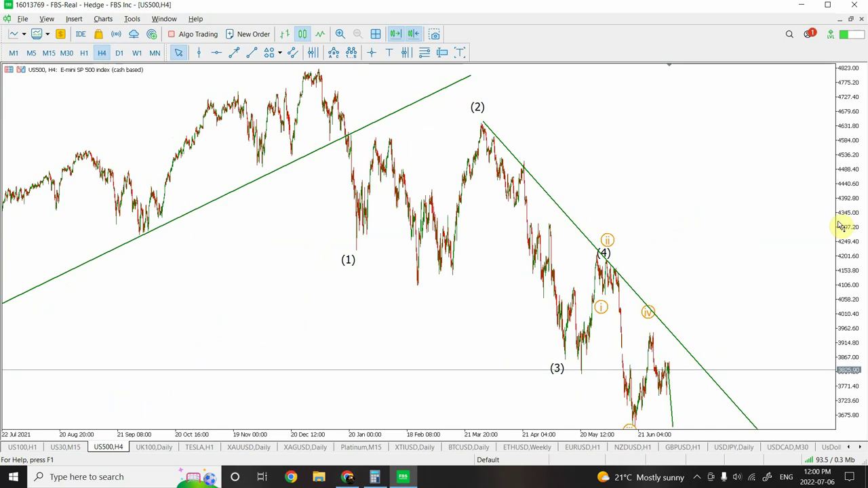
{"action": "left_click_drag", "start_coordinate": [851, 214], "coordinate": [840, 316]}
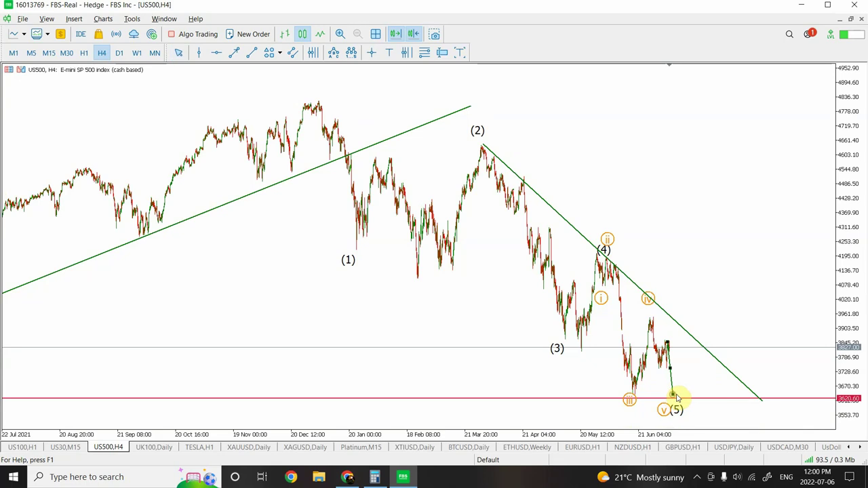
{"action": "left_click_drag", "start_coordinate": [682, 399], "coordinate": [671, 345]}
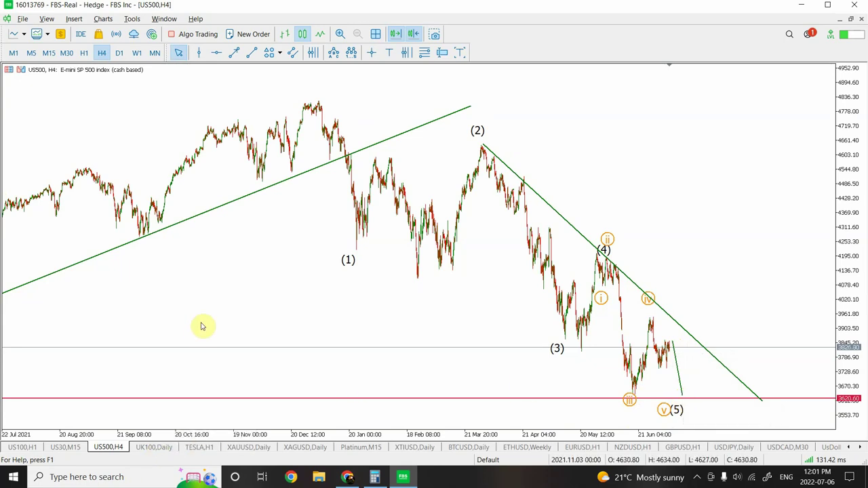
{"action": "left_click", "coordinate": [23, 448]}
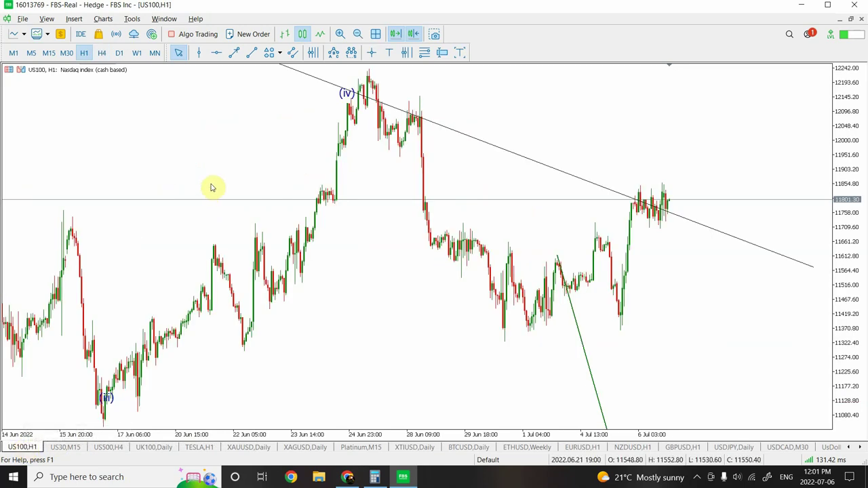
Zoom US100 out twice, set it to H4 and compress the price scale to show waves (1)–(5).
{"action": "left_click", "coordinate": [356, 35]}
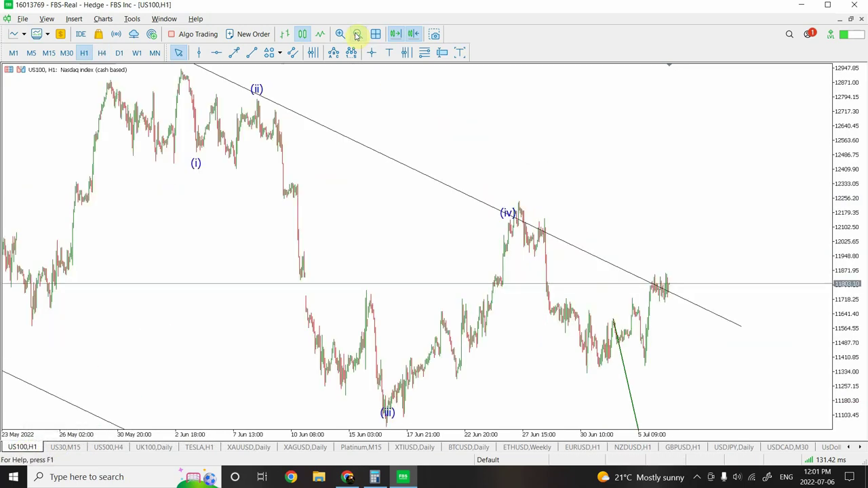
{"action": "left_click", "coordinate": [356, 36]}
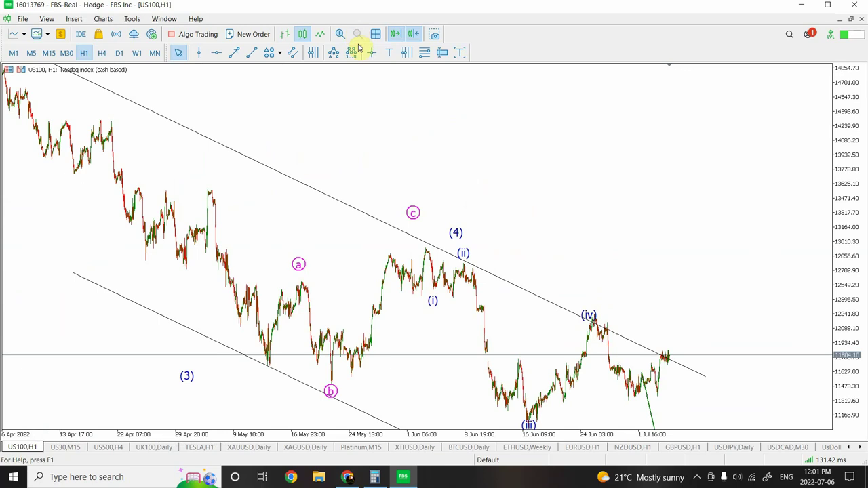
{"action": "left_click_drag", "start_coordinate": [852, 247], "coordinate": [815, 403]}
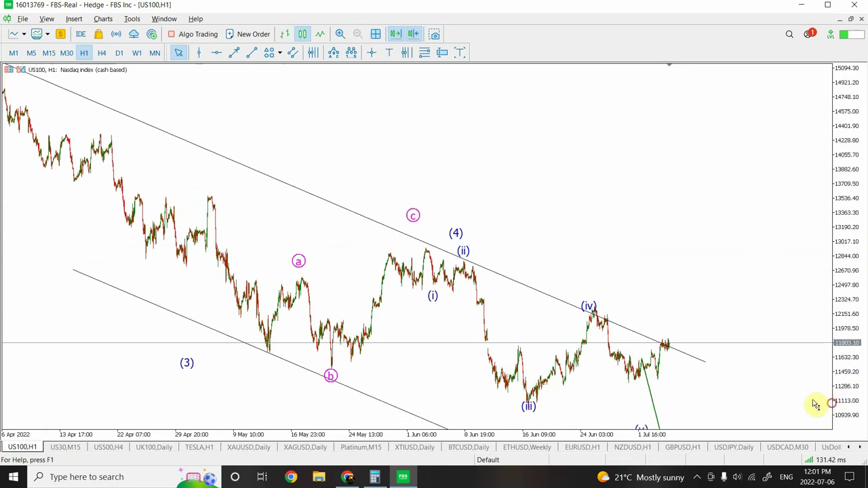
{"action": "left_click", "coordinate": [102, 53]}
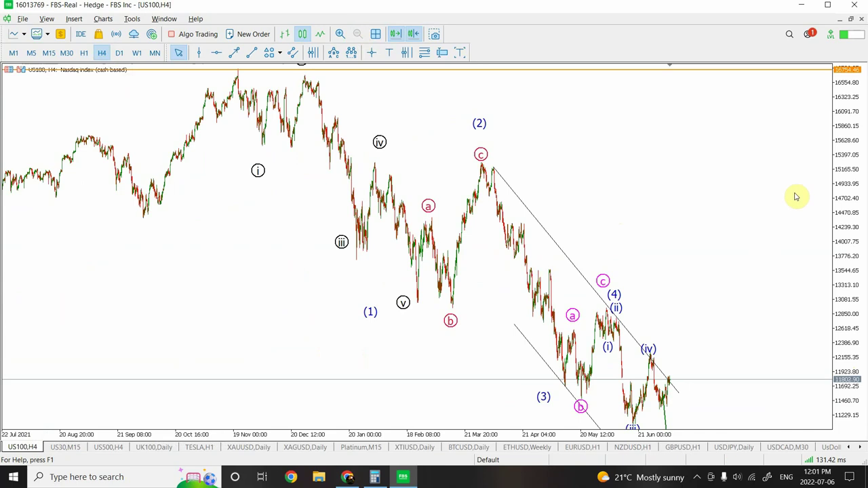
{"action": "left_click_drag", "start_coordinate": [853, 150], "coordinate": [852, 396]}
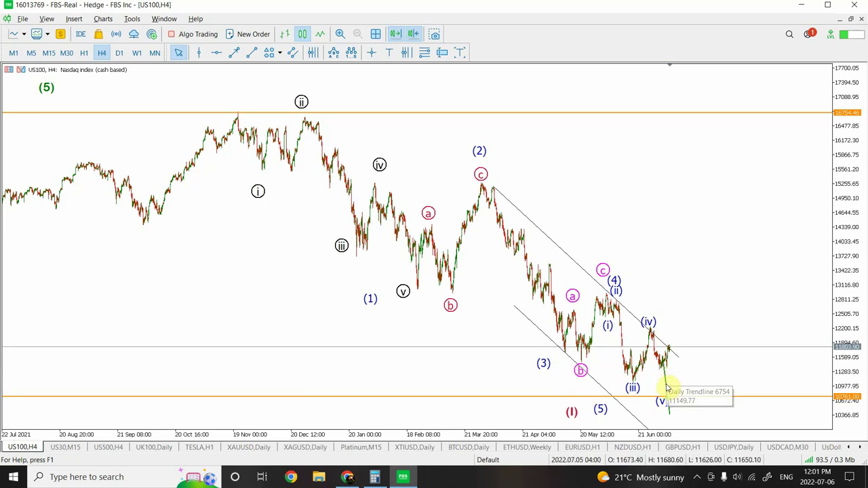
Move the green projection line's end from the latest bar down to the lower orange level near wave (v).
{"action": "left_click_drag", "start_coordinate": [669, 381], "coordinate": [668, 348]}
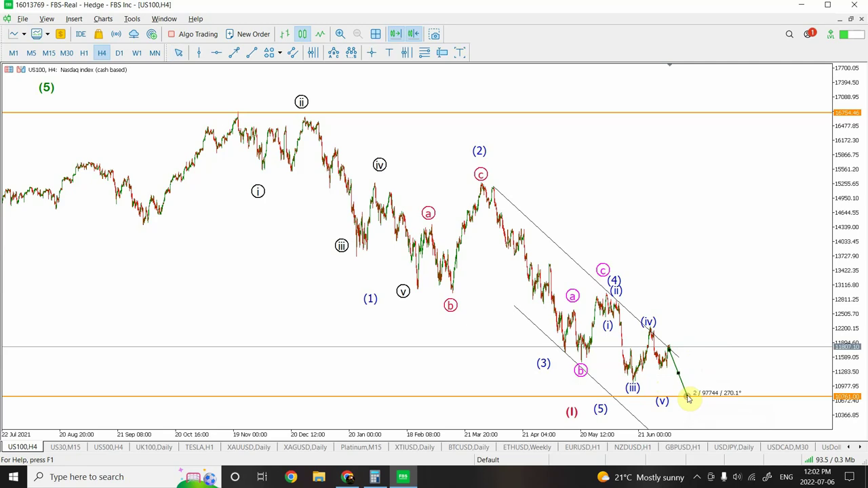
{"action": "left_click_drag", "start_coordinate": [688, 395], "coordinate": [688, 395]}
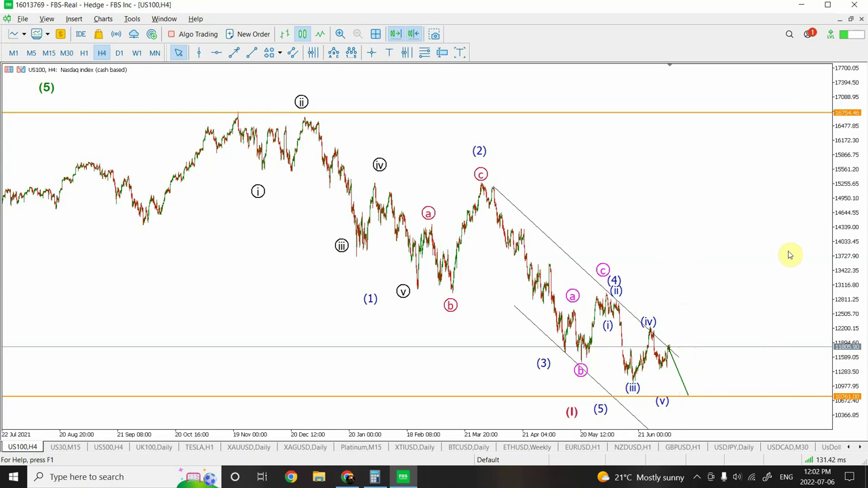
Show the UK100 daily chart zoomed out two steps, back to August 2021.
{"action": "left_click", "coordinate": [156, 447]}
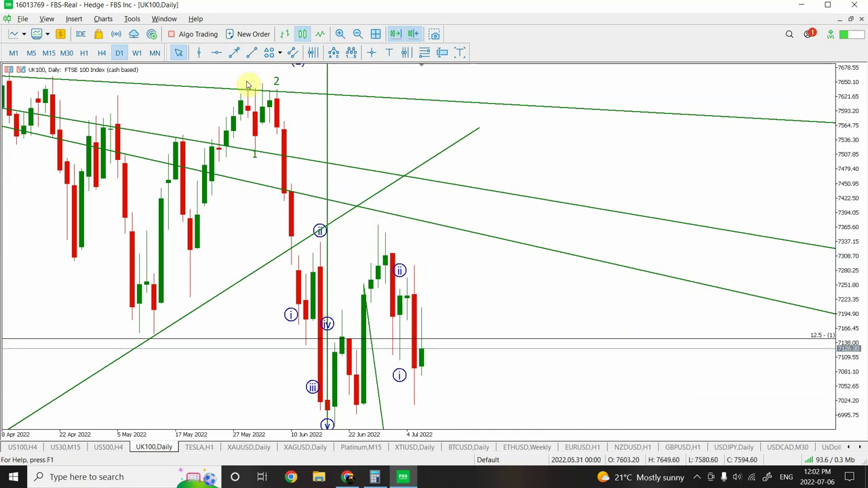
{"action": "left_click", "coordinate": [357, 34]}
{"action": "left_click", "coordinate": [357, 34]}
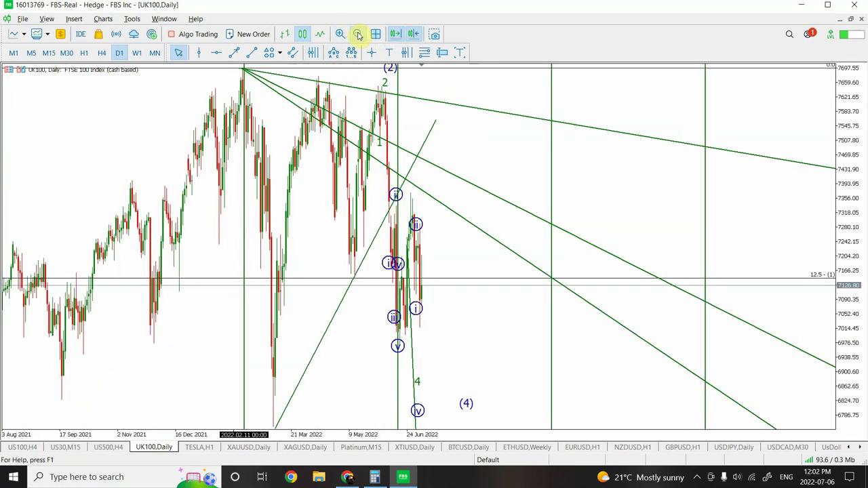
Switch FTSE to H1, zoom out to early May, and compress the price scale.
{"action": "left_click", "coordinate": [82, 53]}
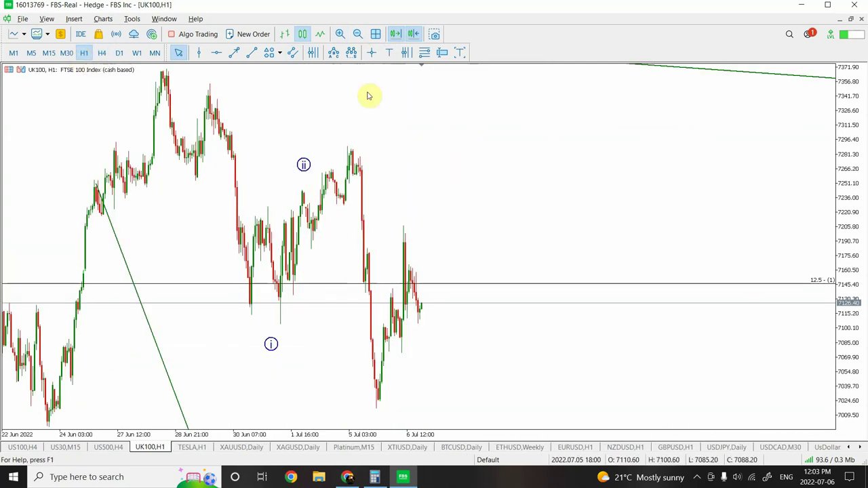
{"action": "left_click", "coordinate": [358, 36]}
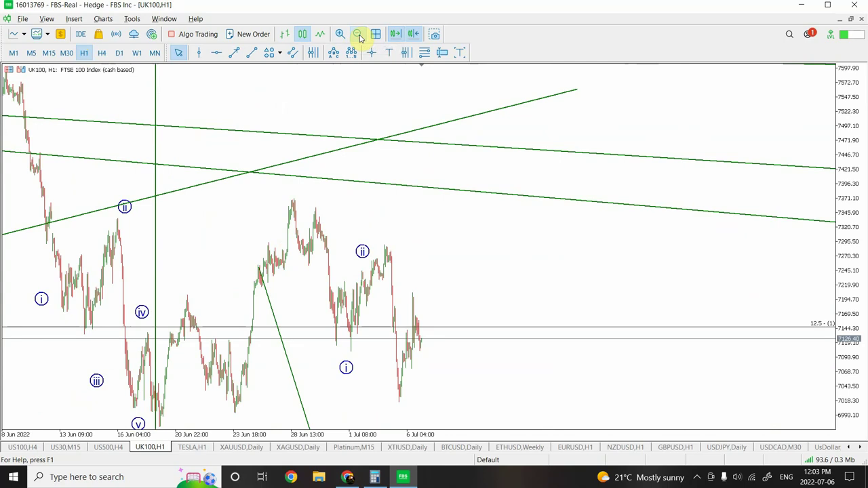
{"action": "left_click", "coordinate": [358, 35]}
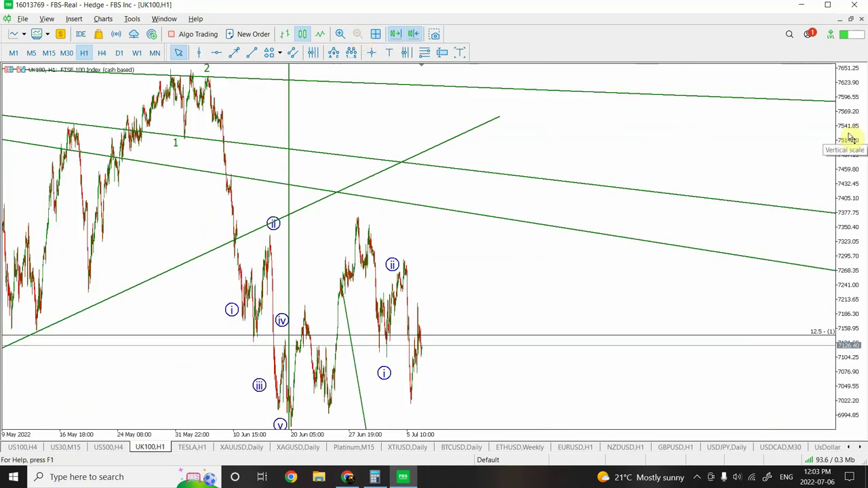
{"action": "left_click_drag", "start_coordinate": [850, 135], "coordinate": [865, 265]}
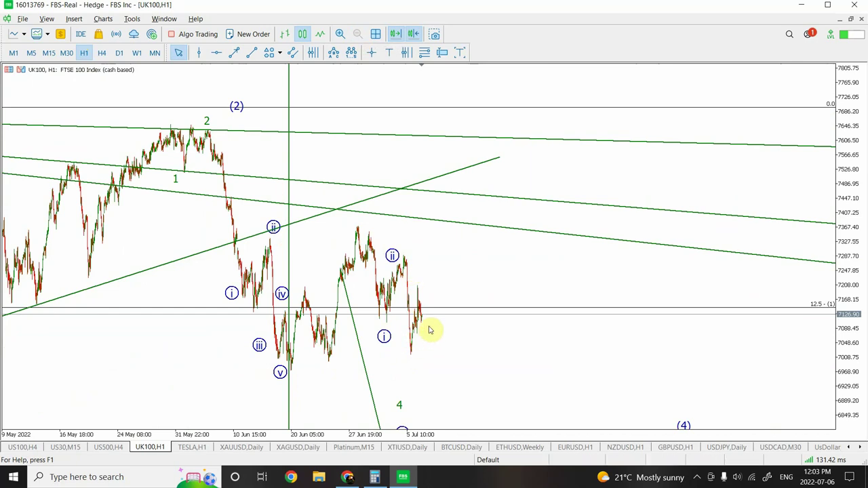
On the M15 FTSE chart, draw a steep green line up from the latest candle to about 7246.
{"action": "left_click", "coordinate": [251, 53]}
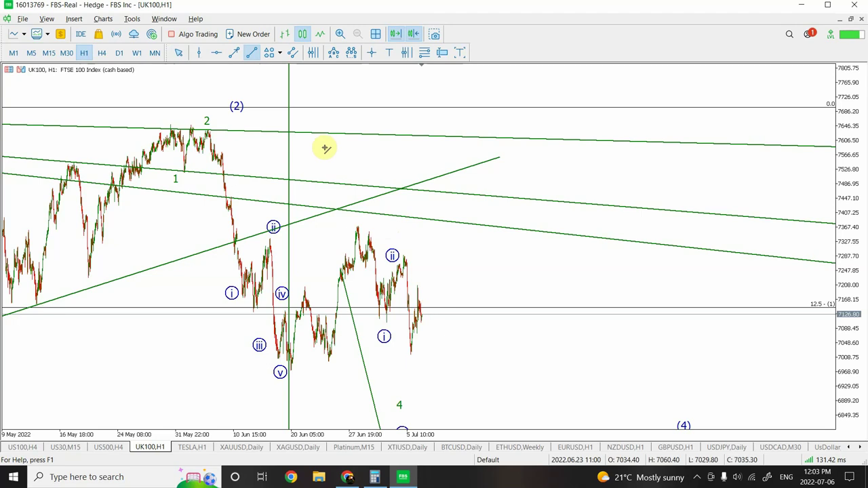
{"action": "left_click", "coordinate": [48, 52]}
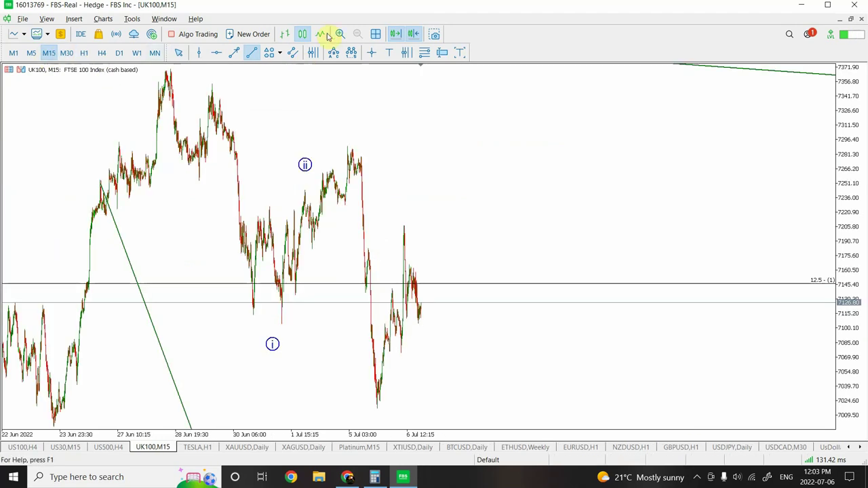
{"action": "left_click", "coordinate": [340, 34]}
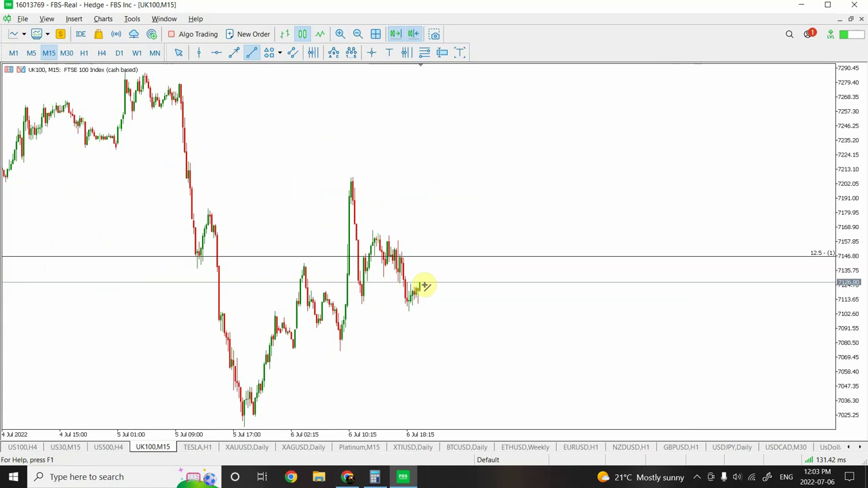
{"action": "left_click_drag", "start_coordinate": [423, 285], "coordinate": [434, 132]}
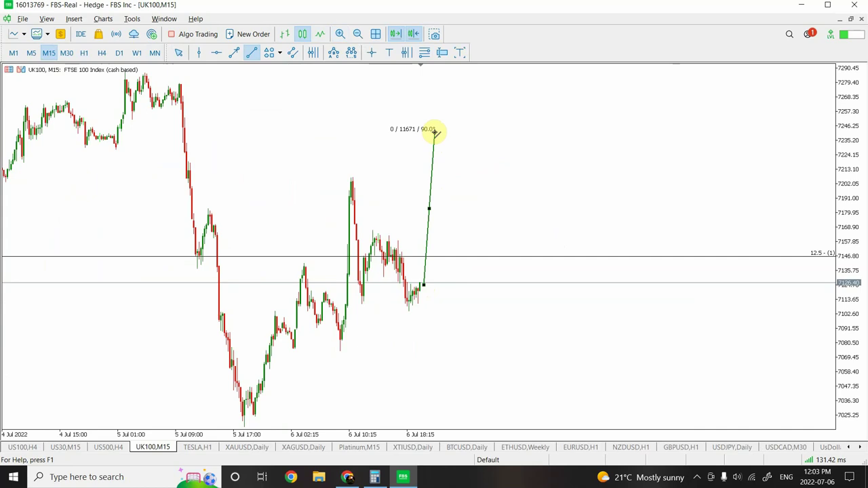
{"action": "left_click_drag", "start_coordinate": [435, 132], "coordinate": [432, 127]}
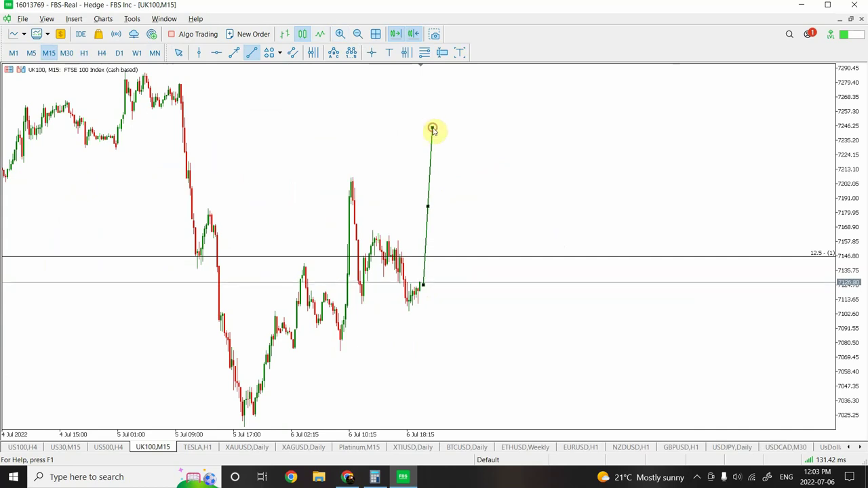
{"action": "left_click", "coordinate": [356, 34]}
{"action": "left_click", "coordinate": [356, 35]}
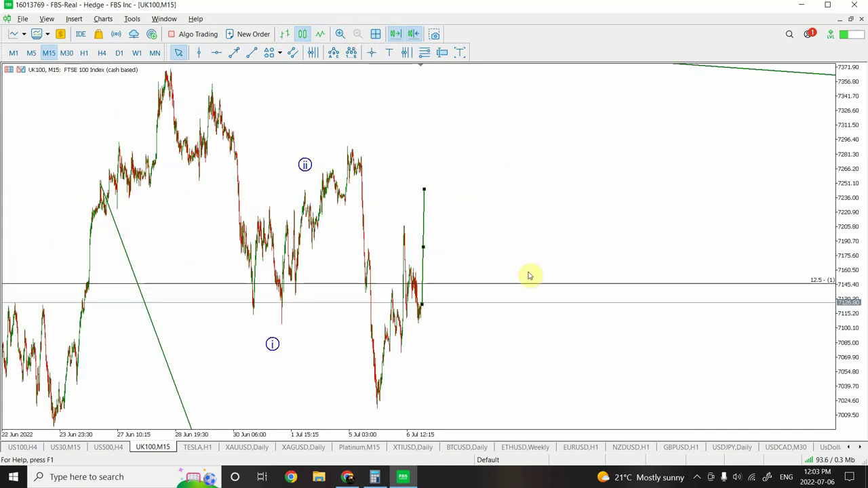
{"action": "left_click_drag", "start_coordinate": [424, 190], "coordinate": [424, 192]}
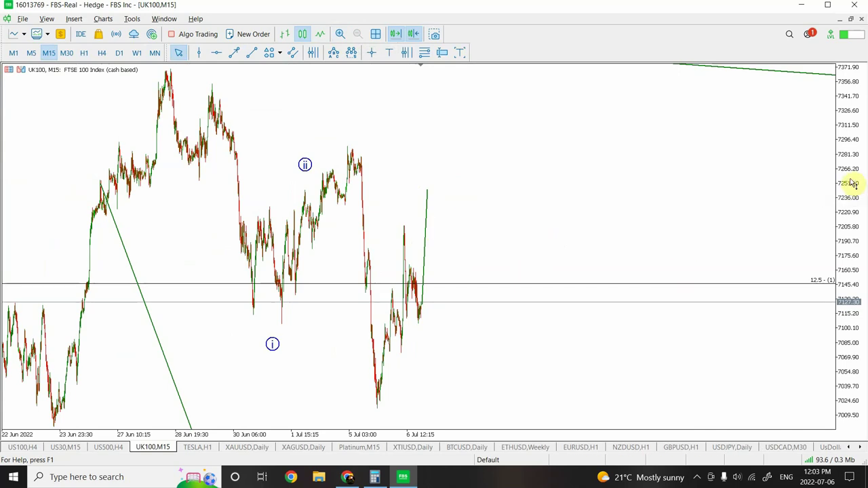
{"action": "left_click_drag", "start_coordinate": [852, 181], "coordinate": [864, 241]}
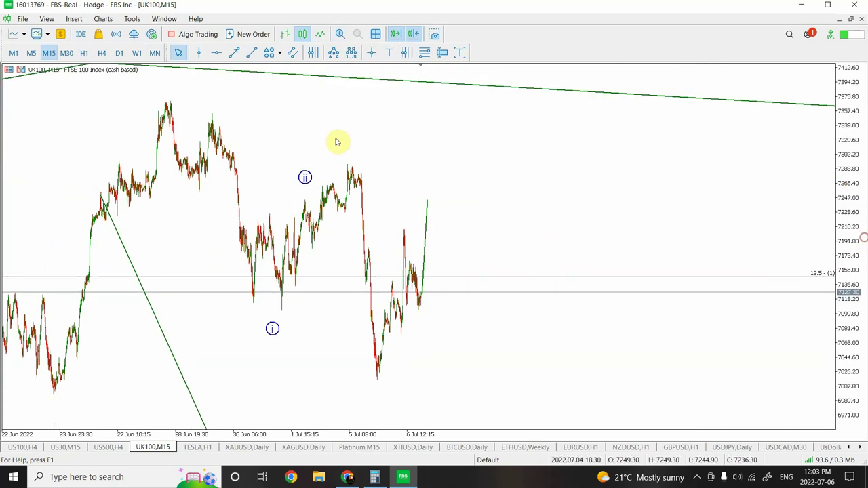
{"action": "left_click", "coordinate": [66, 54]}
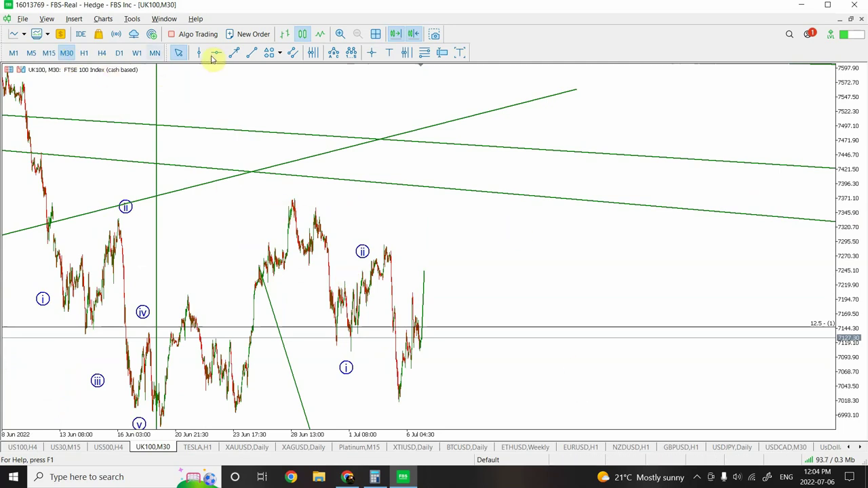
{"action": "left_click", "coordinate": [252, 55]}
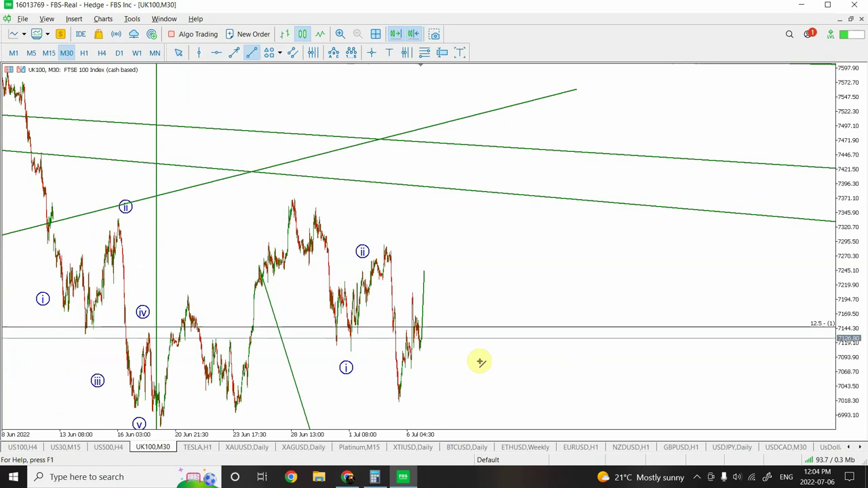
{"action": "left_click", "coordinate": [84, 54]}
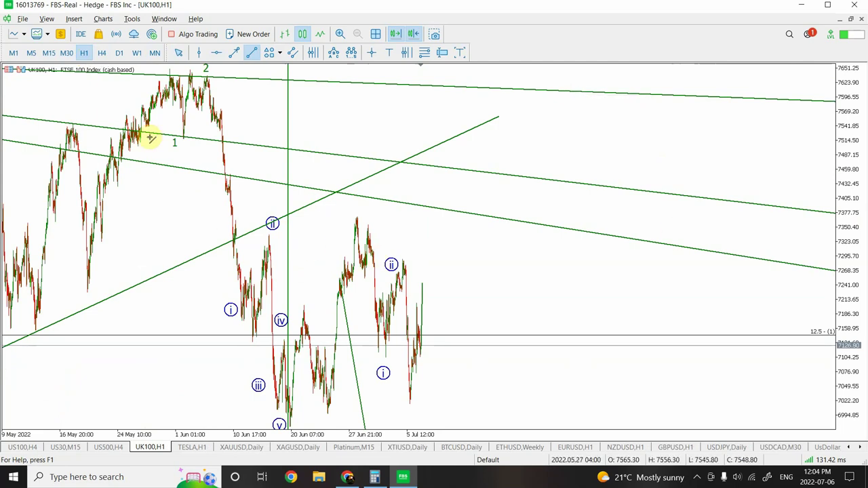
{"action": "left_click", "coordinate": [118, 53]}
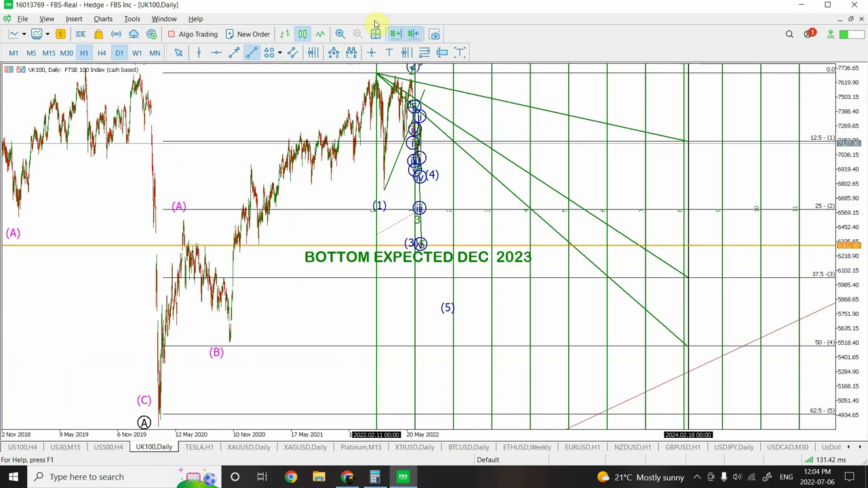
{"action": "left_click", "coordinate": [340, 34]}
{"action": "left_click", "coordinate": [340, 34]}
{"action": "left_click", "coordinate": [339, 34]}
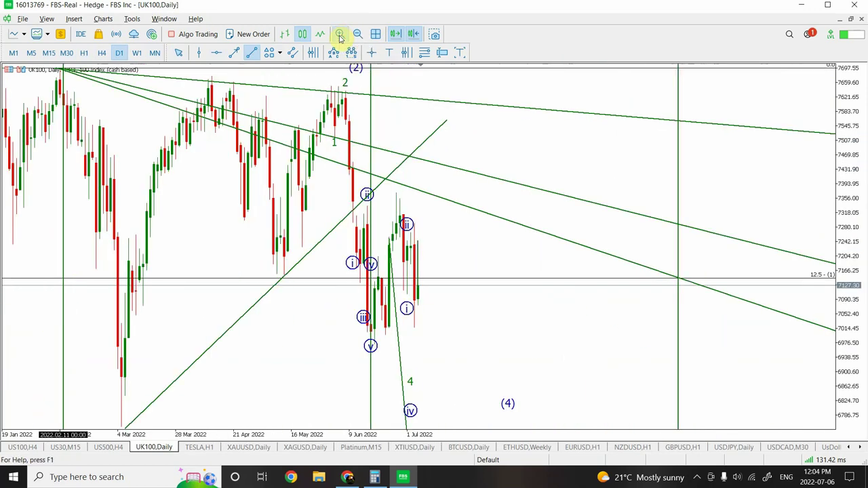
{"action": "left_click", "coordinate": [340, 34]}
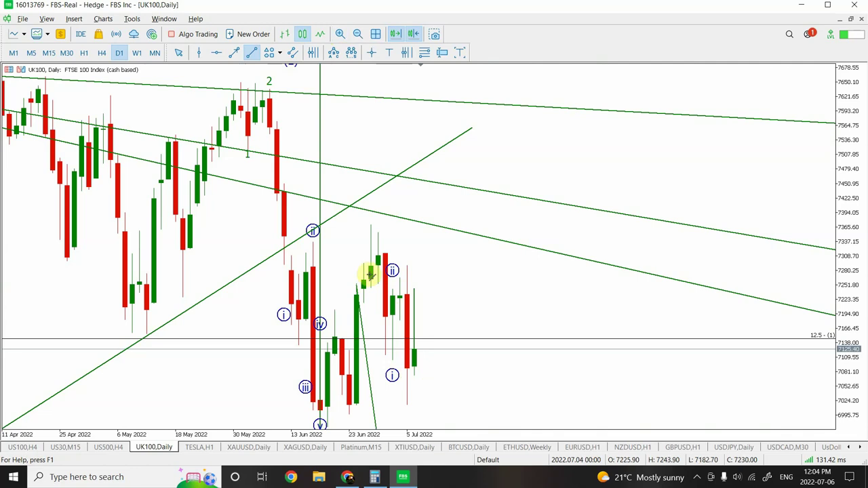
{"action": "left_click", "coordinate": [83, 53]}
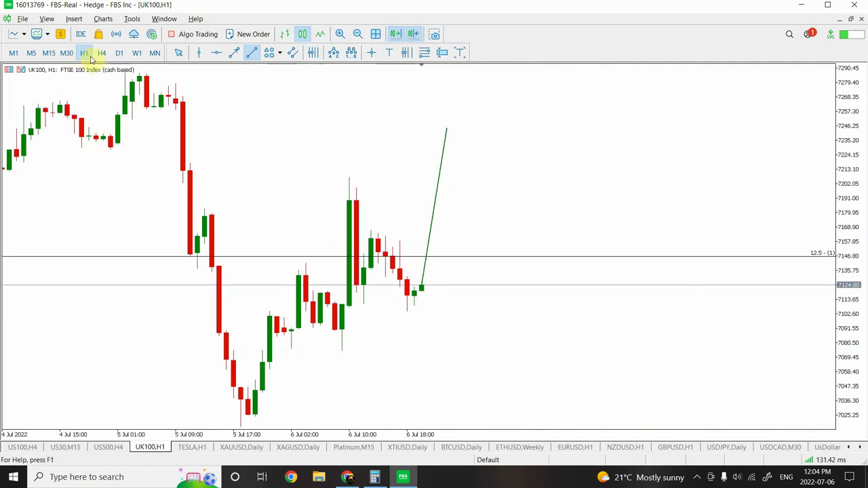
{"action": "left_click", "coordinate": [358, 34]}
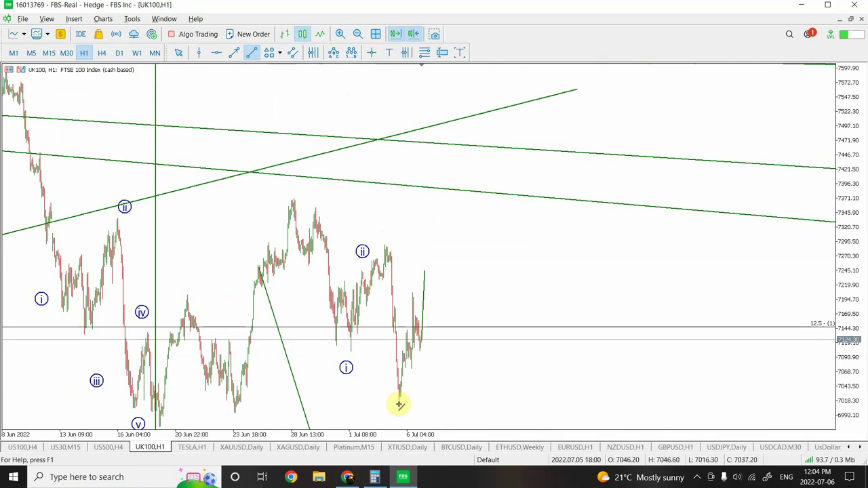
Raise the short projected line's top, nudge label i up, and place label ii above the high.
{"action": "mouse_move", "coordinate": [425, 271]}
{"action": "left_mouse_down"}
{"action": "mouse_move", "coordinate": [428, 246]}
{"action": "mouse_move", "coordinate": [429, 255]}
{"action": "left_mouse_up"}
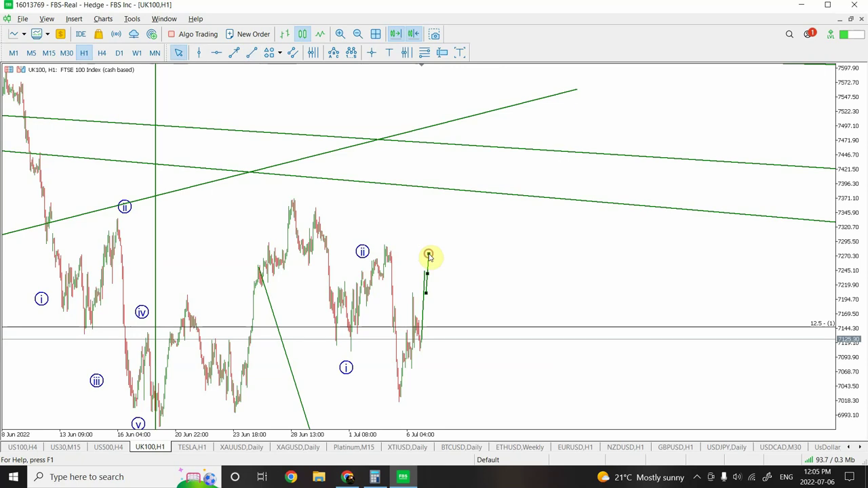
{"action": "left_click", "coordinate": [428, 255]}
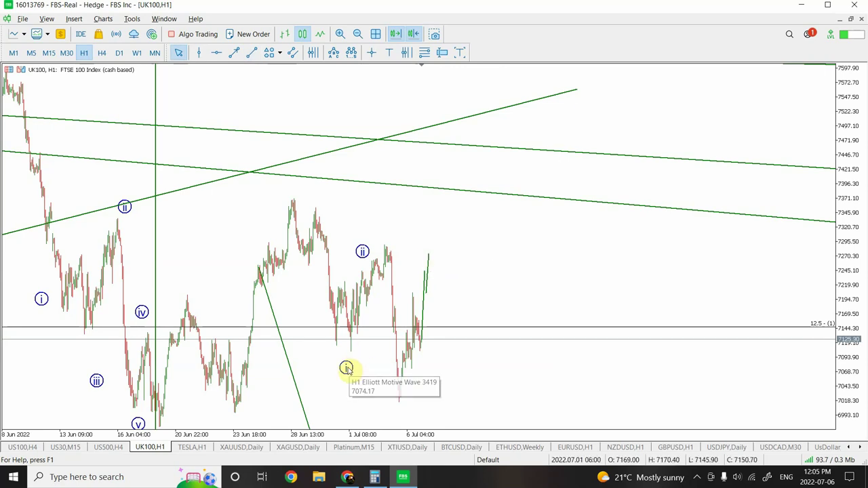
{"action": "left_click_drag", "start_coordinate": [345, 368], "coordinate": [345, 352]}
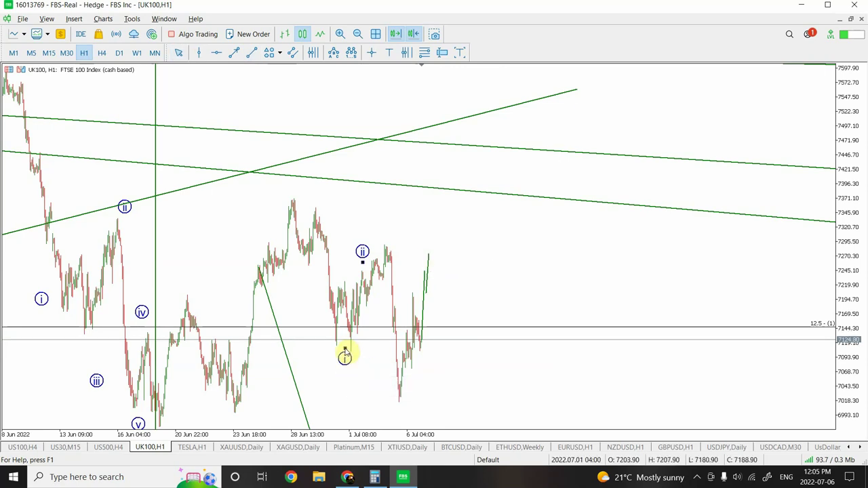
{"action": "left_click_drag", "start_coordinate": [362, 260], "coordinate": [425, 242]}
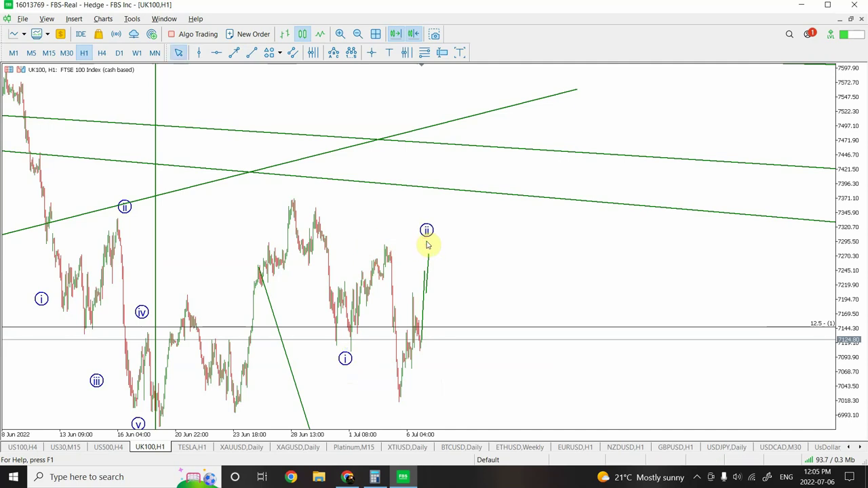
Draw a falling trendline from the wave ii high toward 6994, zoomed out to May.
{"action": "left_click", "coordinate": [251, 52]}
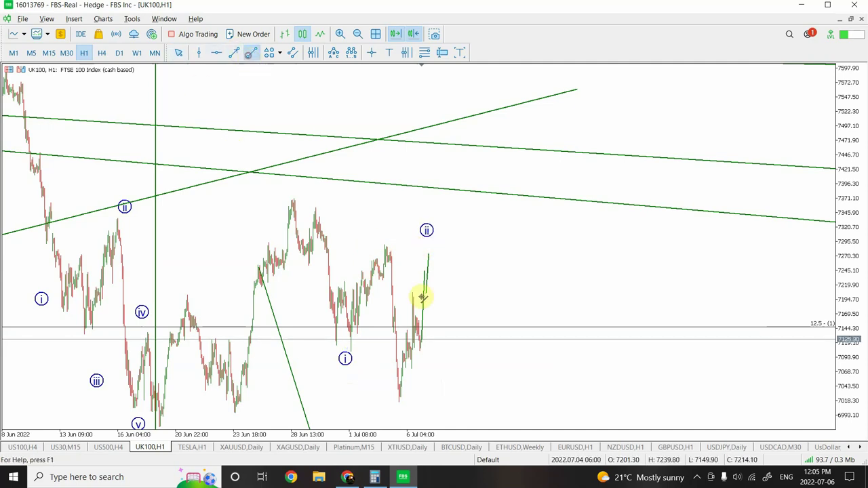
{"action": "left_click_drag", "start_coordinate": [431, 256], "coordinate": [467, 419]}
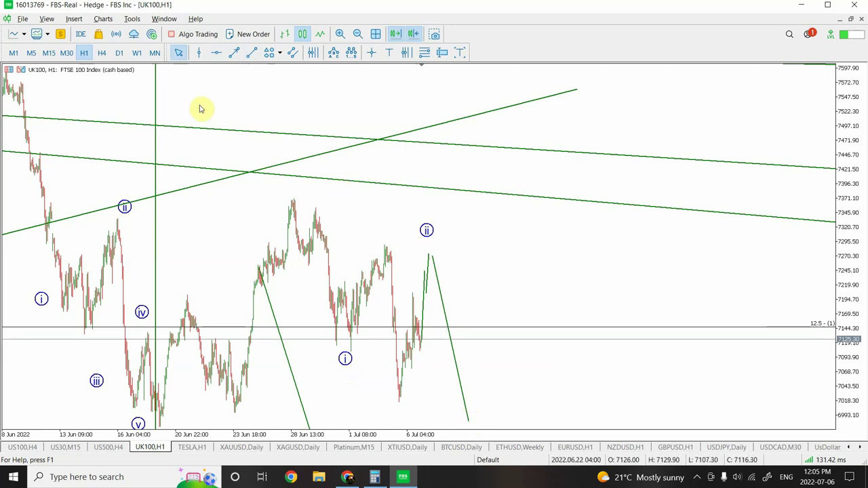
{"action": "left_click", "coordinate": [357, 34]}
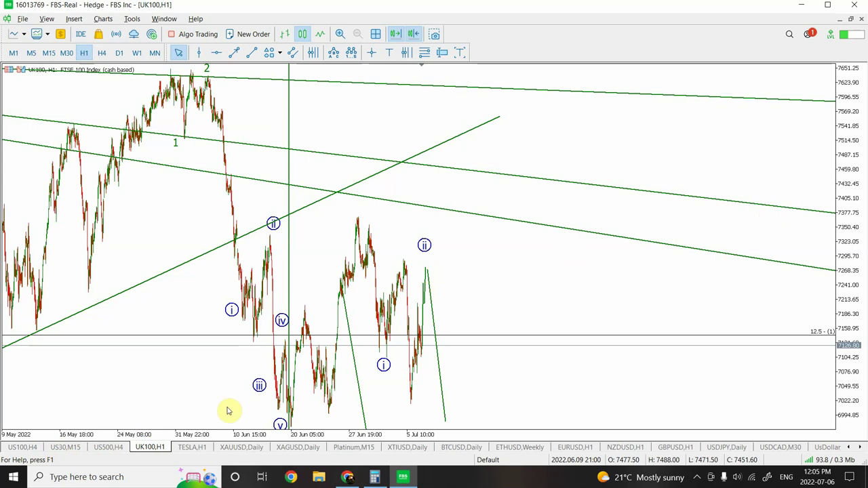
{"action": "left_click", "coordinate": [119, 55]}
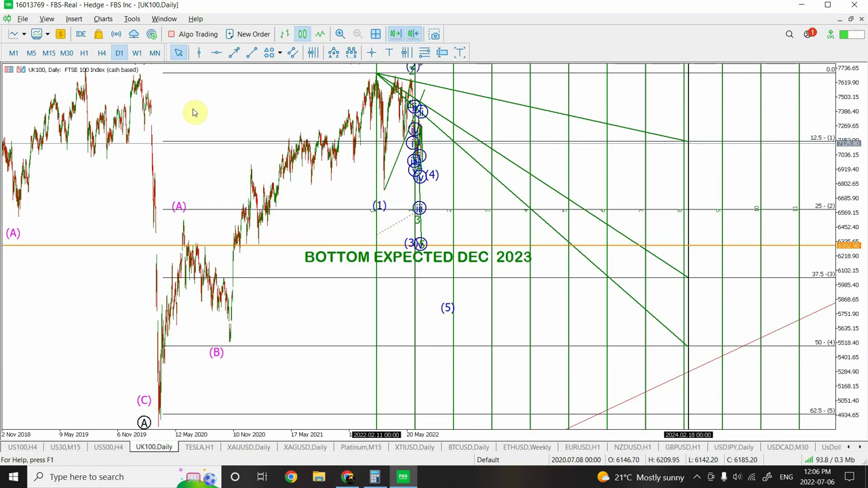
{"action": "left_click", "coordinate": [103, 54]}
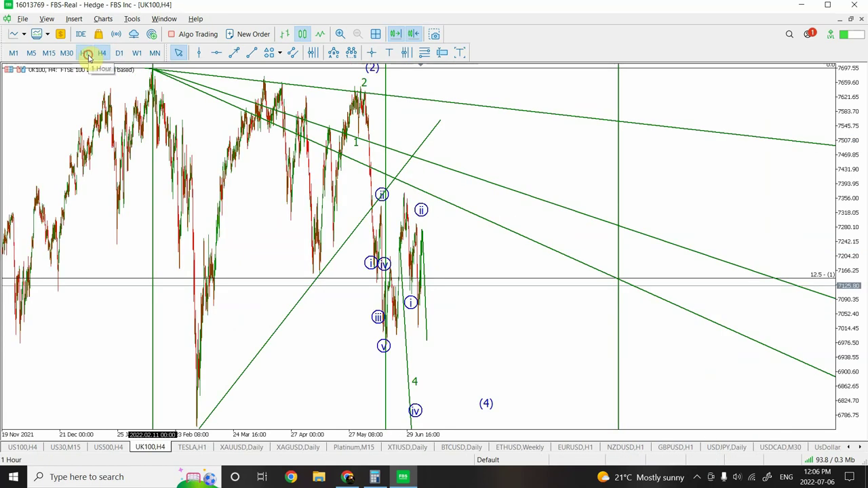
{"action": "left_click", "coordinate": [85, 53]}
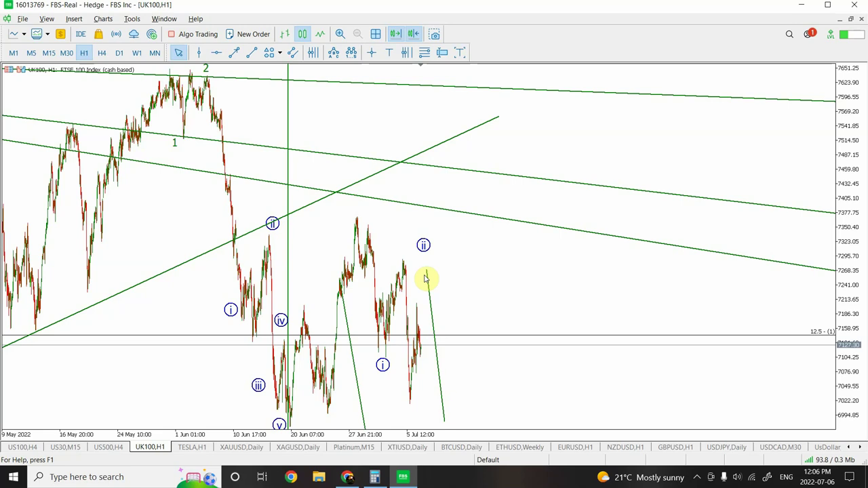
Reshape the steep line into a short rise from current price toward wave ii, then switch to M30.
{"action": "double_click", "coordinate": [442, 396]}
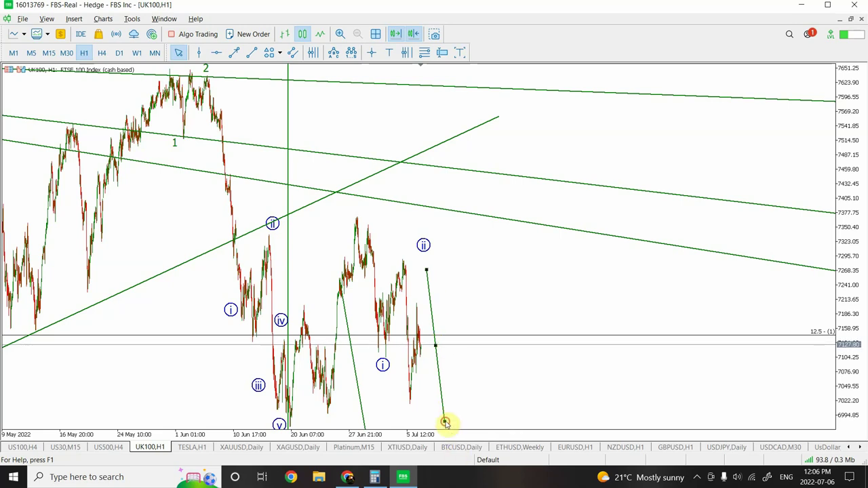
{"action": "left_click_drag", "start_coordinate": [444, 420], "coordinate": [423, 351]}
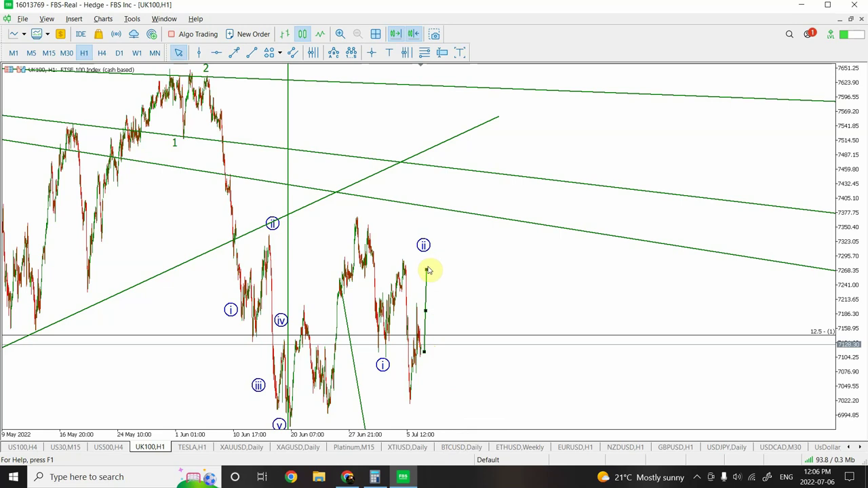
{"action": "left_click_drag", "start_coordinate": [431, 269], "coordinate": [431, 270]}
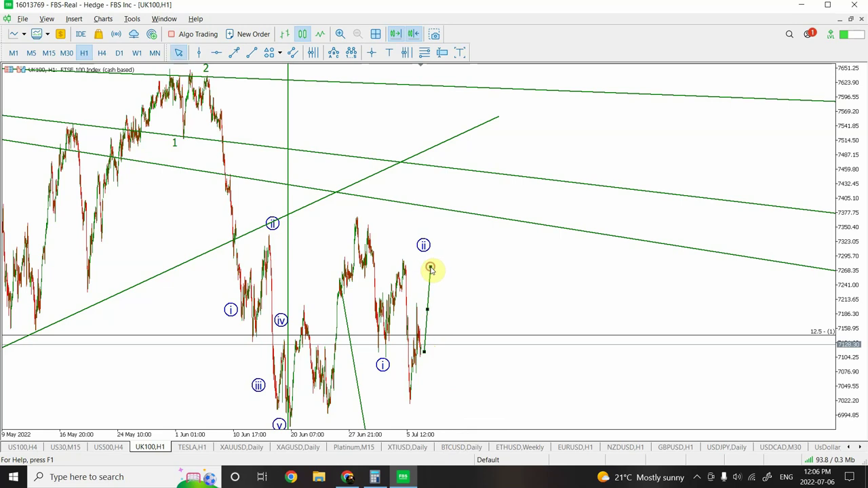
{"action": "left_click", "coordinate": [430, 270]}
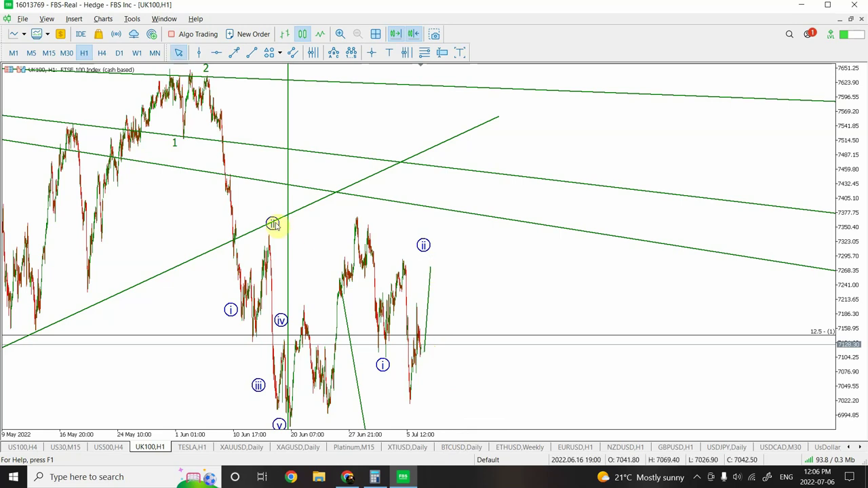
{"action": "left_click", "coordinate": [66, 53]}
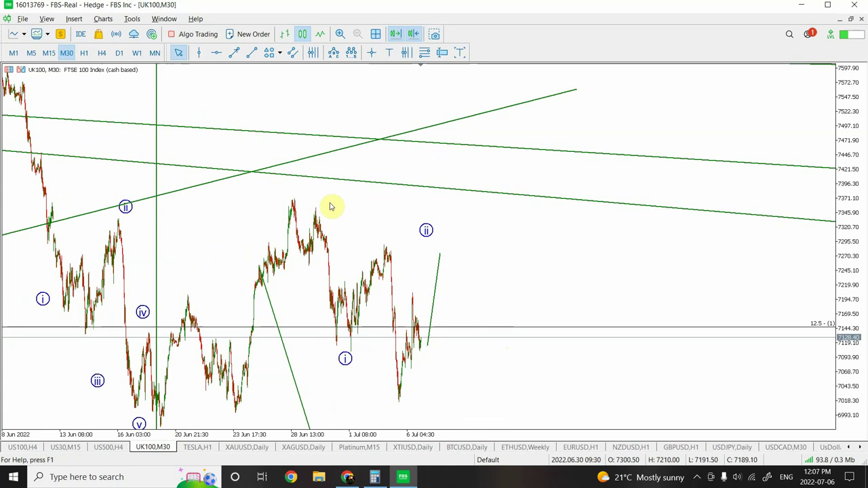
Discard a trial line from the late-June peak and adjust the short rising projection's top end.
{"action": "left_click", "coordinate": [251, 52]}
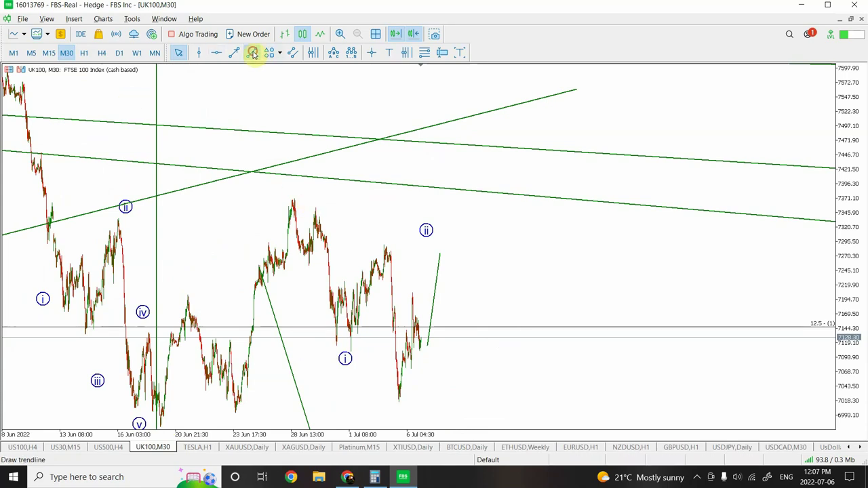
{"action": "left_click_drag", "start_coordinate": [295, 198], "coordinate": [572, 329]}
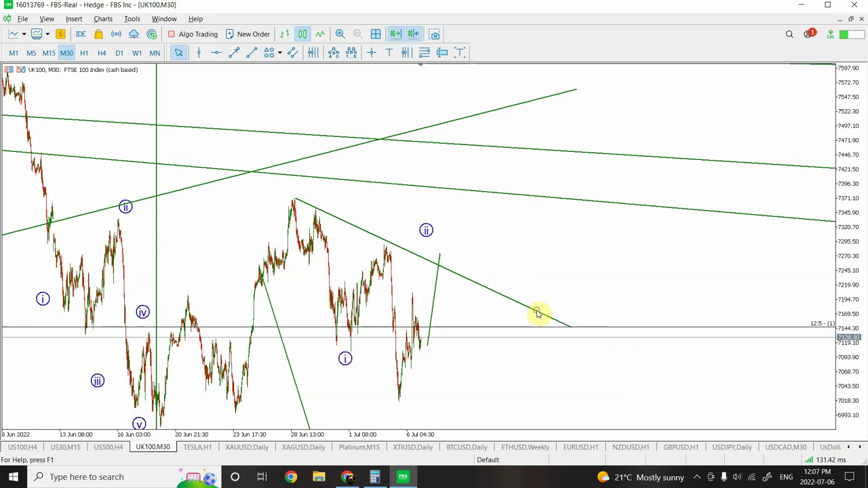
{"action": "key", "text": "Delete"}
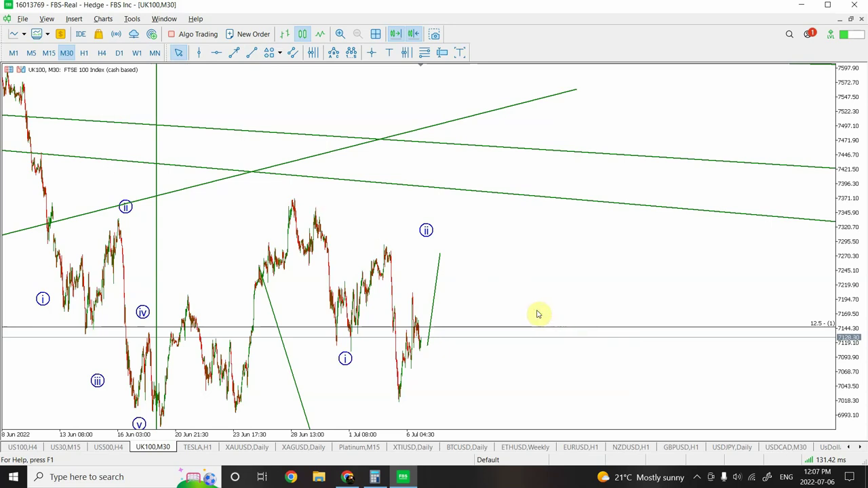
{"action": "double_click", "coordinate": [434, 302]}
{"action": "mouse_move", "coordinate": [439, 257]}
{"action": "left_mouse_down"}
{"action": "mouse_move", "coordinate": [431, 252]}
{"action": "mouse_move", "coordinate": [442, 245]}
{"action": "left_mouse_up"}
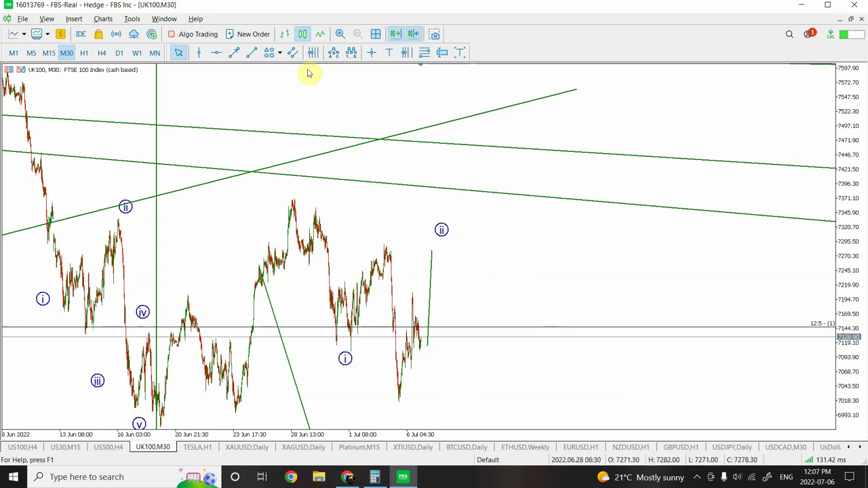
With the price scale compressed, draw a steep drop from the wave (ii) peak, then switch to H1.
{"action": "left_click_drag", "start_coordinate": [865, 160], "coordinate": [859, 311]}
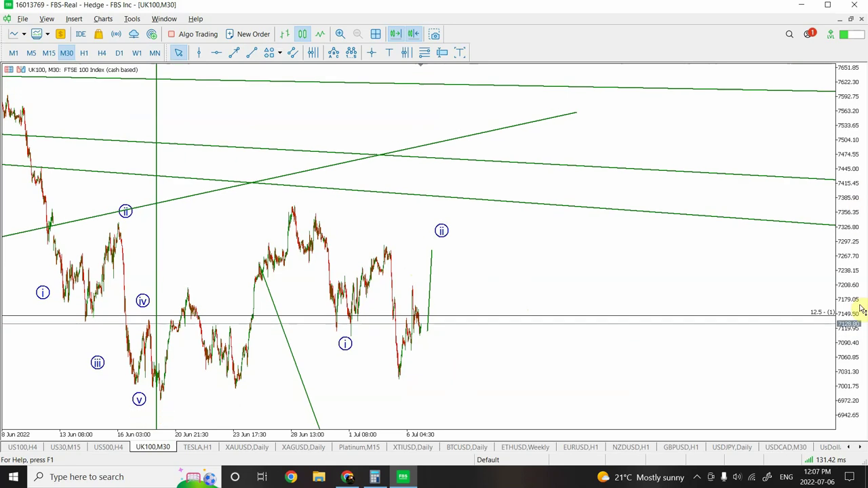
{"action": "left_click", "coordinate": [252, 53]}
{"action": "left_click_drag", "start_coordinate": [434, 254], "coordinate": [463, 427]}
{"action": "left_click", "coordinate": [457, 386]}
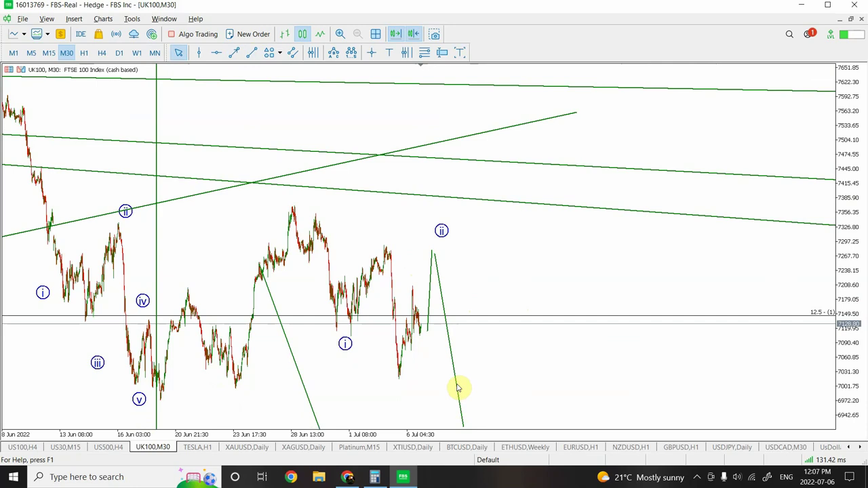
{"action": "left_click", "coordinate": [84, 53]}
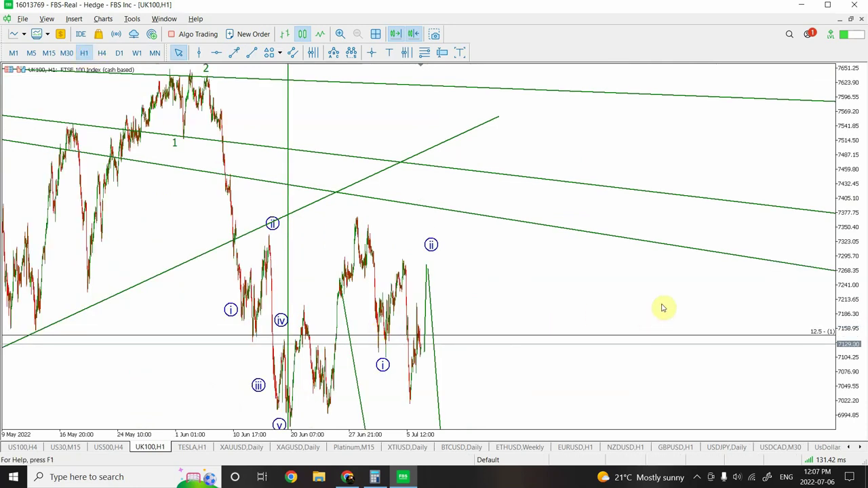
Widen the hourly price range and carry the drop from wave (ii) to the chart bottom, below 6640.
{"action": "left_click_drag", "start_coordinate": [850, 142], "coordinate": [851, 478]}
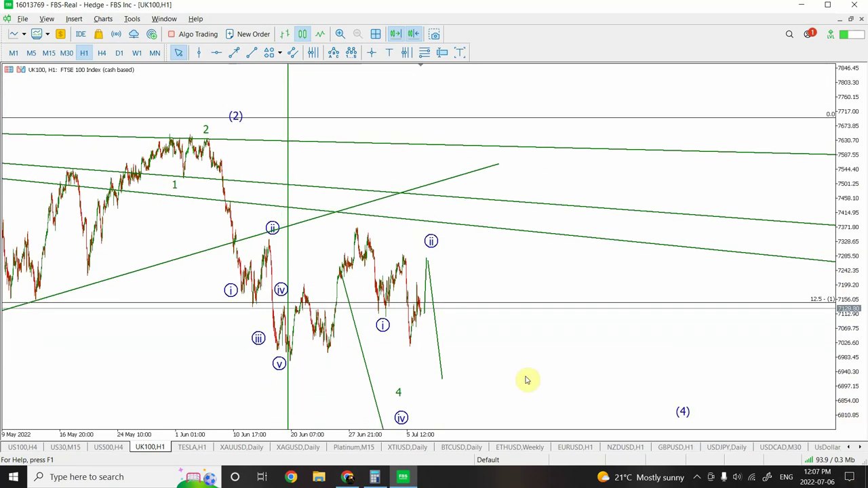
{"action": "left_click_drag", "start_coordinate": [836, 260], "coordinate": [840, 447]}
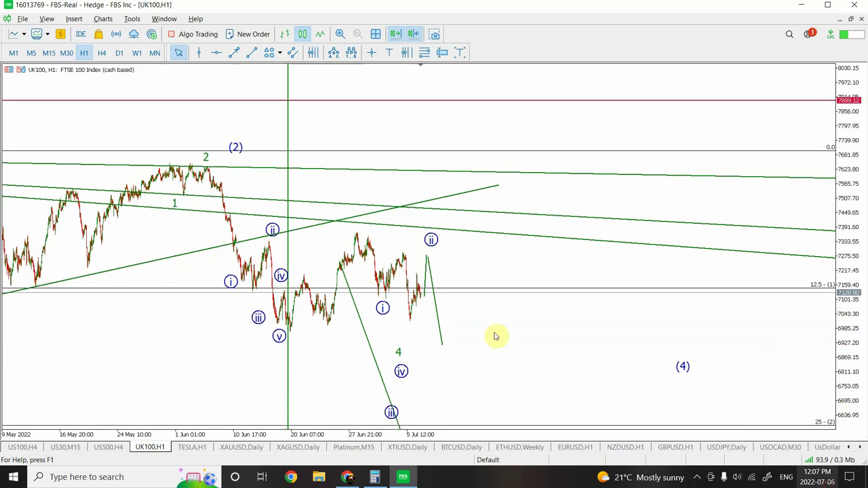
{"action": "left_click", "coordinate": [443, 345]}
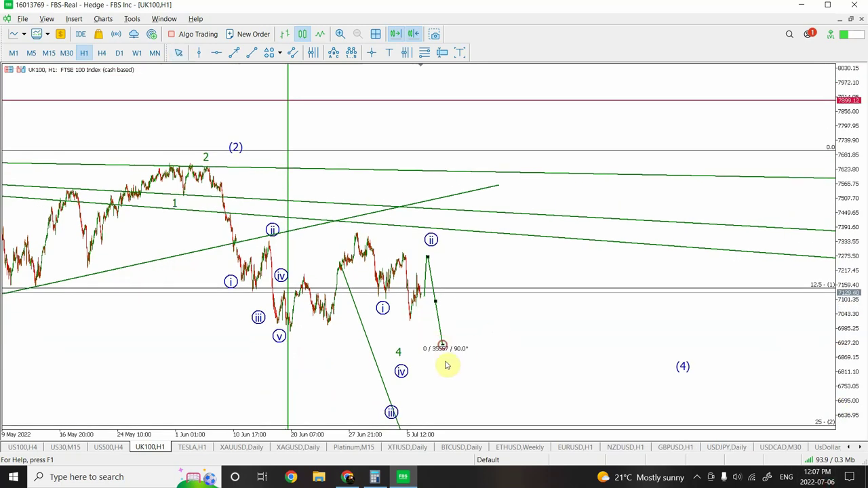
{"action": "left_click", "coordinate": [461, 430]}
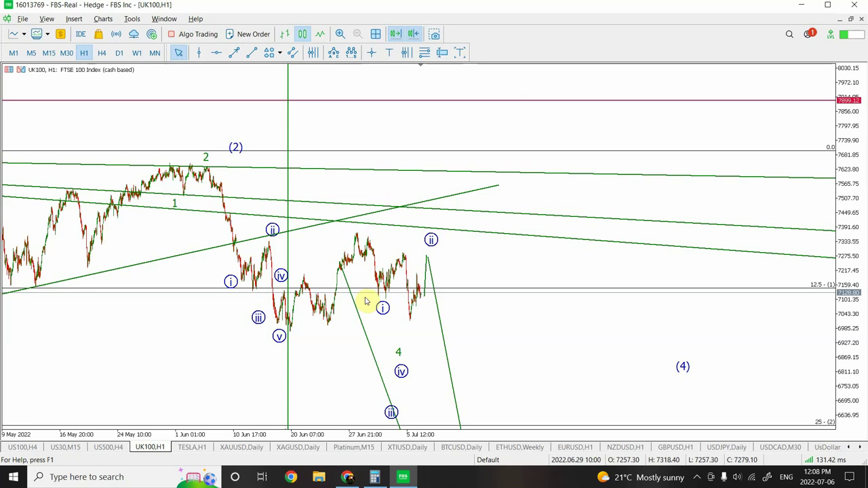
Lower the drop trendline's top end and stretch the price scale to narrow the range.
{"action": "double_click", "coordinate": [423, 283]}
{"action": "left_click_drag", "start_coordinate": [427, 261], "coordinate": [422, 281]}
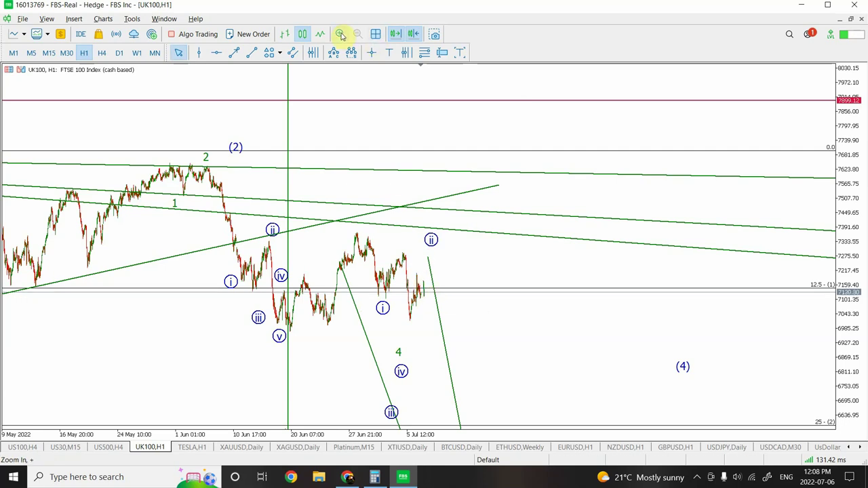
{"action": "left_click_drag", "start_coordinate": [852, 186], "coordinate": [852, 42]}
{"action": "left_click_drag", "start_coordinate": [855, 171], "coordinate": [848, 81]}
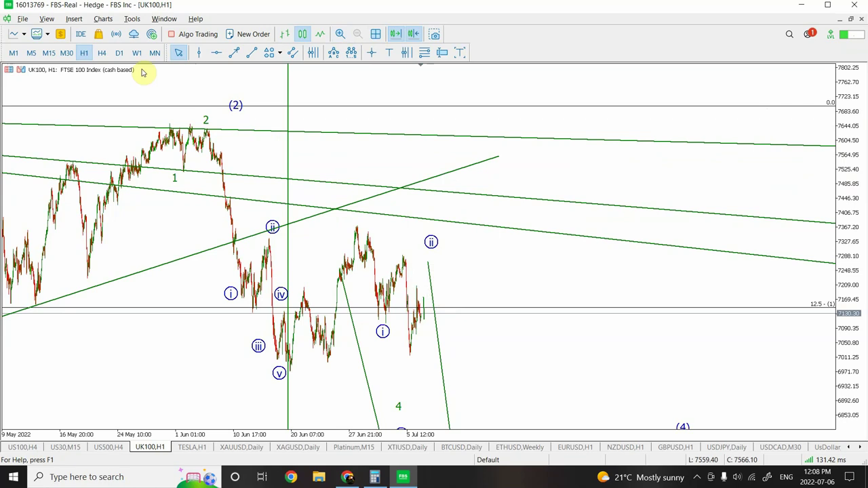
Switch FTSE to M30 and zoom in two steps on the latest bars.
{"action": "left_click", "coordinate": [66, 54]}
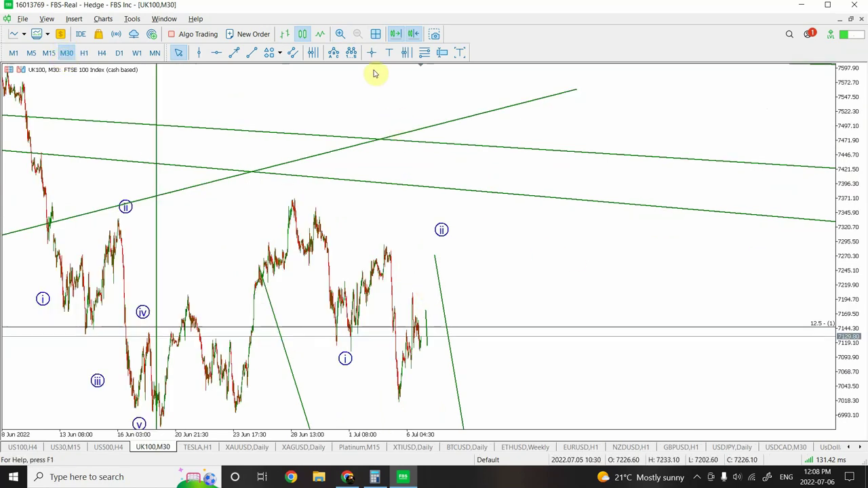
{"action": "left_click", "coordinate": [339, 37]}
{"action": "left_click", "coordinate": [340, 36]}
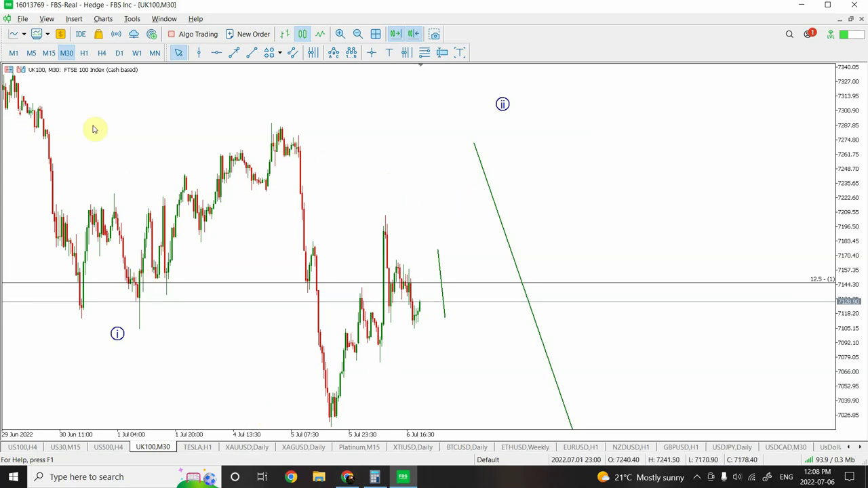
On the D1 FTSE chart, extend the steep line toward the wave 5 target, then bring up TESLA H1.
{"action": "left_click", "coordinate": [119, 53]}
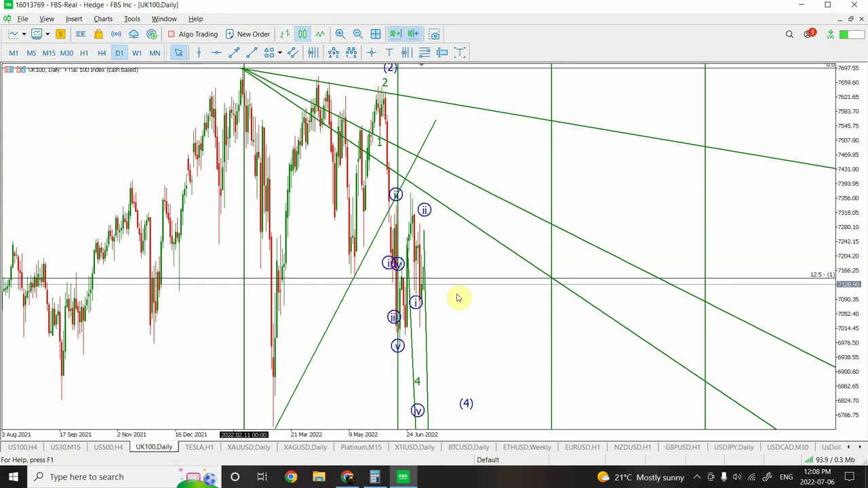
{"action": "left_click_drag", "start_coordinate": [855, 196], "coordinate": [846, 447]}
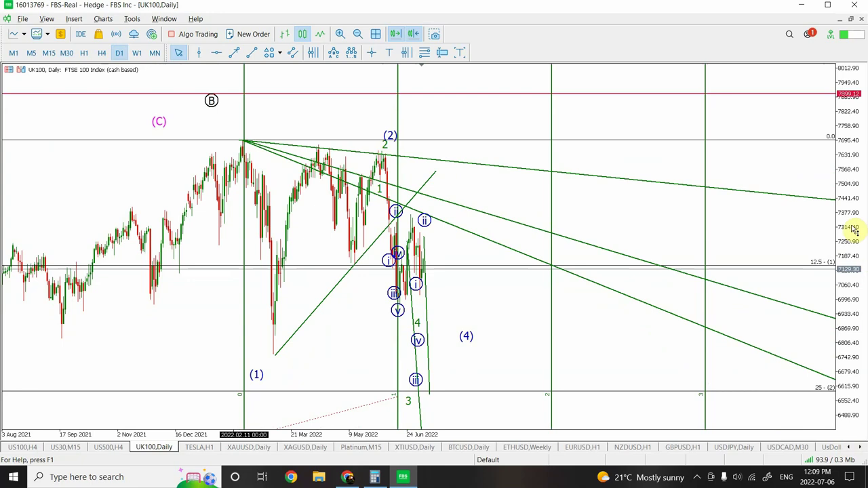
{"action": "left_click_drag", "start_coordinate": [854, 228], "coordinate": [841, 324]}
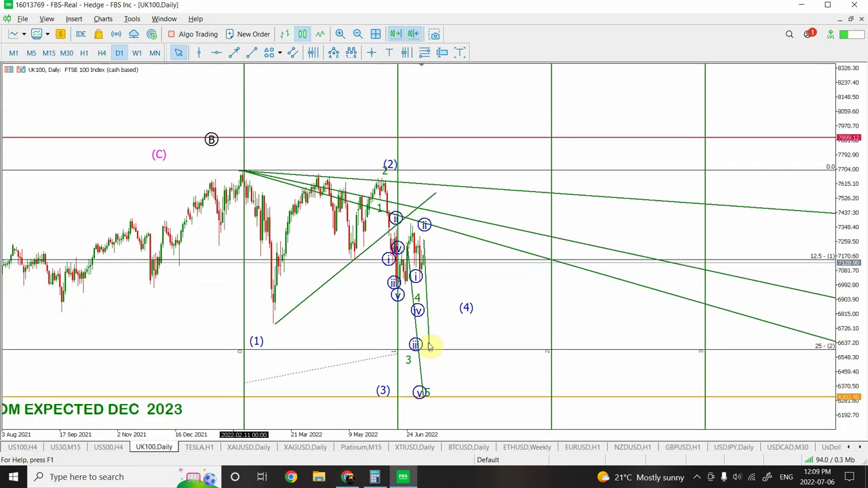
{"action": "double_click", "coordinate": [432, 352]}
{"action": "left_click_drag", "start_coordinate": [432, 358], "coordinate": [444, 399]}
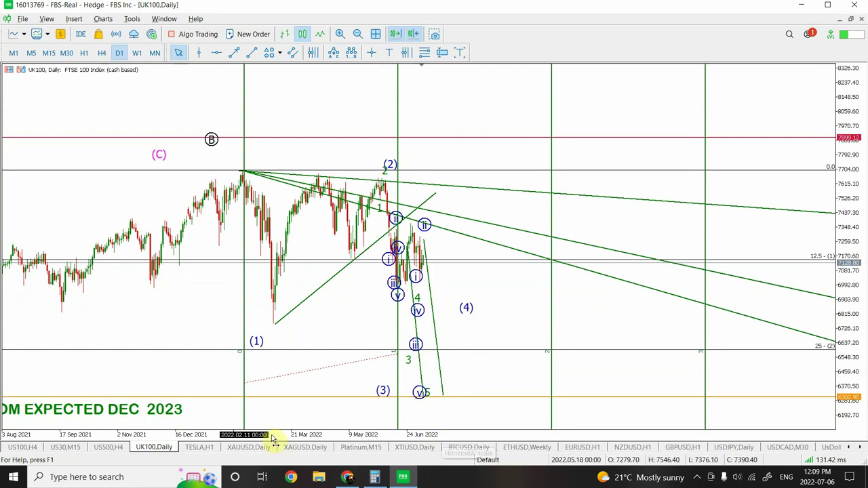
{"action": "left_click", "coordinate": [197, 447]}
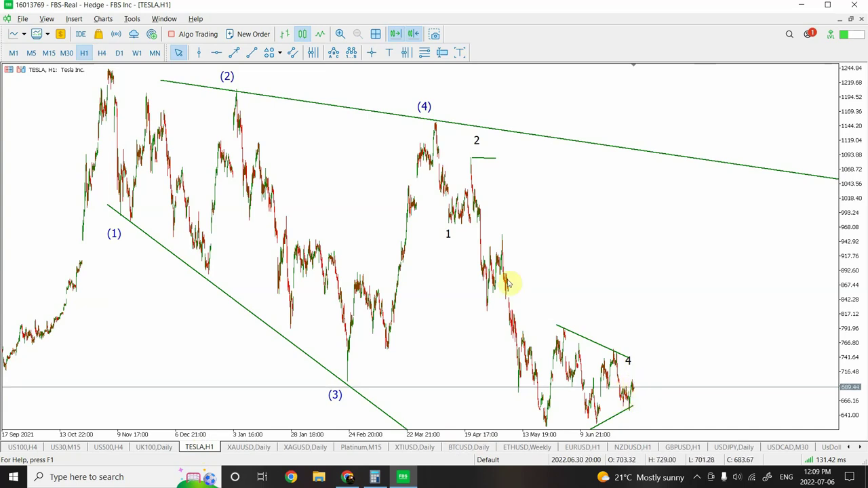
Put Tesla on H4 and zoom in two steps on the wedge from wave (1) to the wave-4 triangle.
{"action": "left_click", "coordinate": [102, 52]}
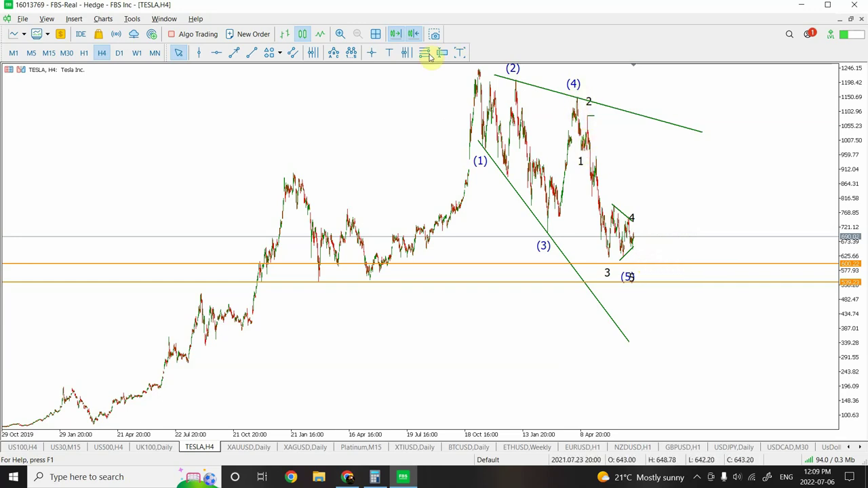
{"action": "left_click", "coordinate": [339, 35]}
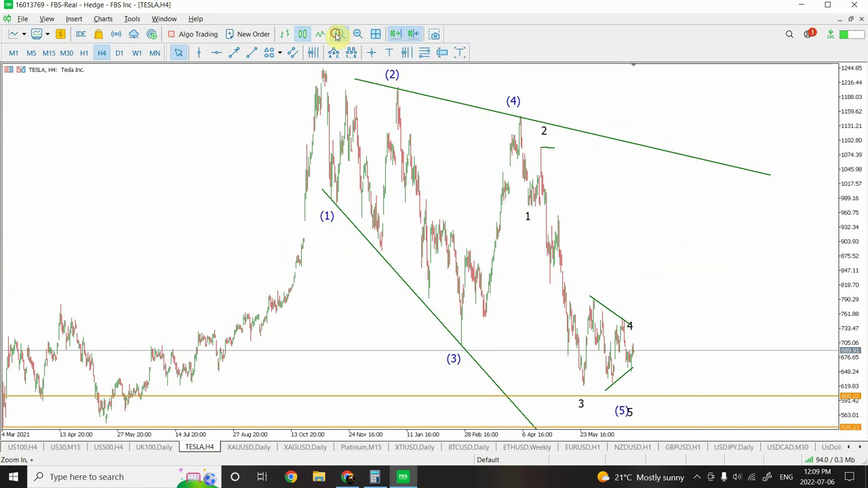
{"action": "left_click", "coordinate": [339, 35]}
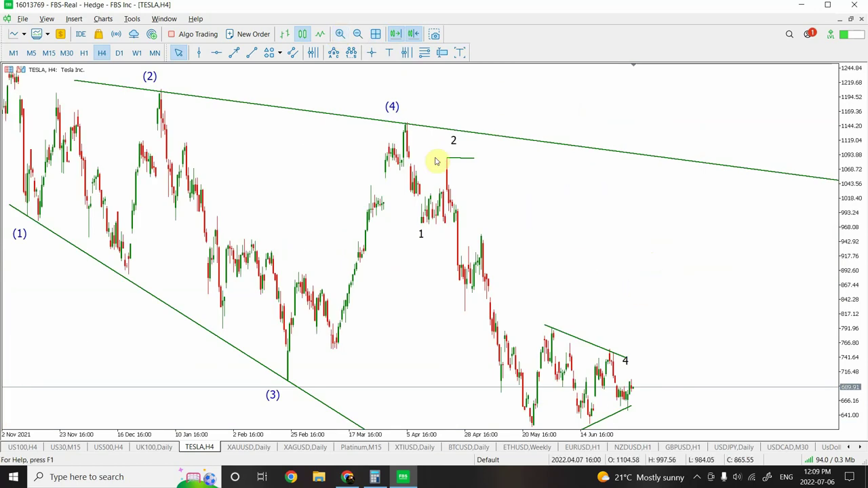
Draw a Fibonacci retracement from the (4) peak onto the wave-4 triangle, and nudge the gold support line up.
{"action": "left_click", "coordinate": [424, 61]}
{"action": "left_click_drag", "start_coordinate": [405, 124], "coordinate": [518, 224]}
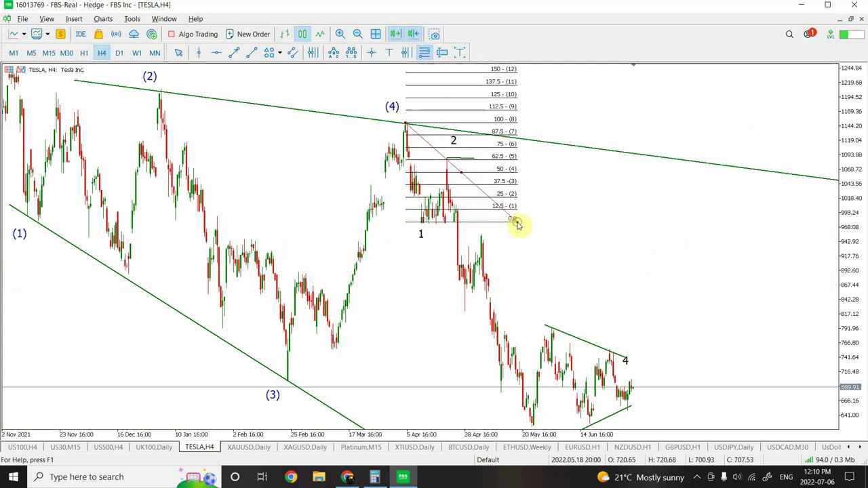
{"action": "left_click_drag", "start_coordinate": [461, 174], "coordinate": [664, 401]}
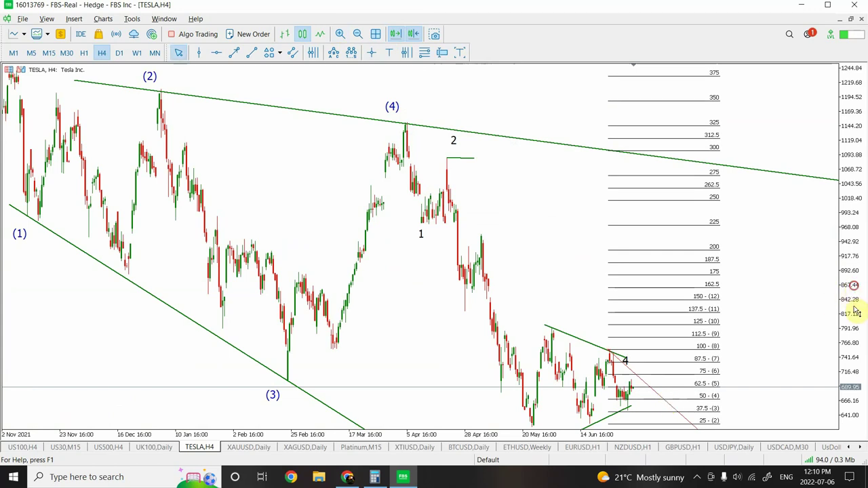
{"action": "left_click_drag", "start_coordinate": [855, 313], "coordinate": [851, 337]}
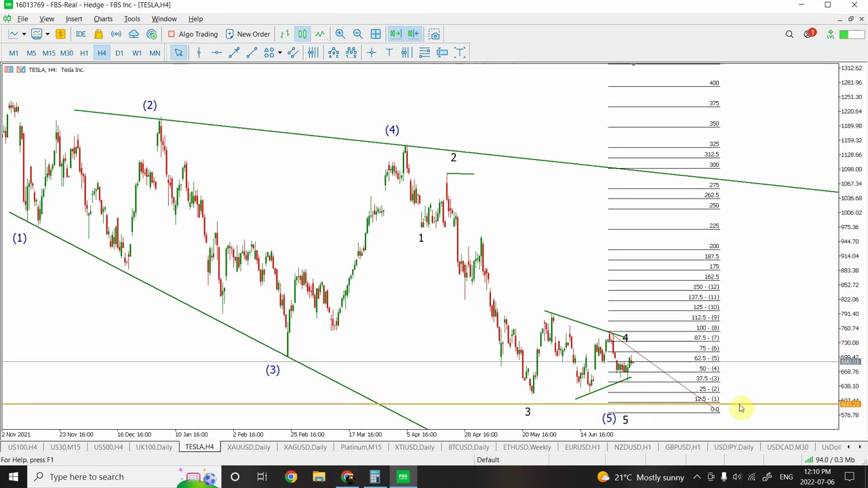
{"action": "left_click_drag", "start_coordinate": [740, 407], "coordinate": [740, 405]}
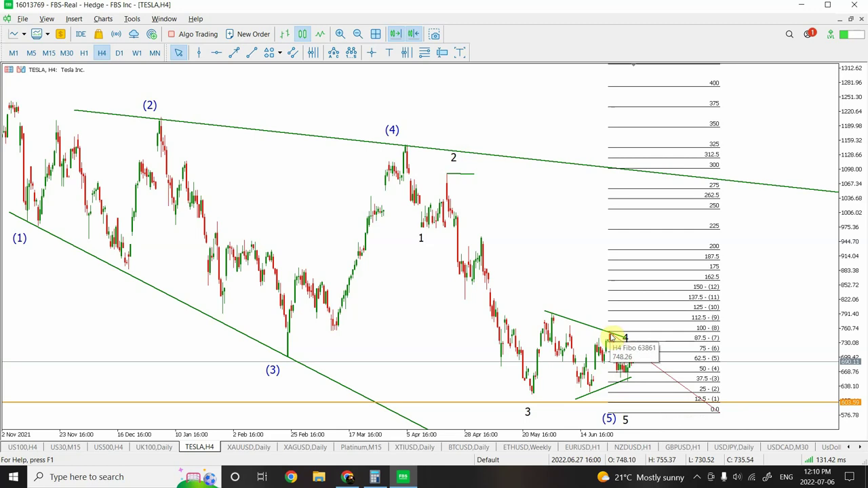
Delete the Fibonacci levels and zoom out to show more Tesla history.
{"action": "mouse_move", "coordinate": [631, 363]}
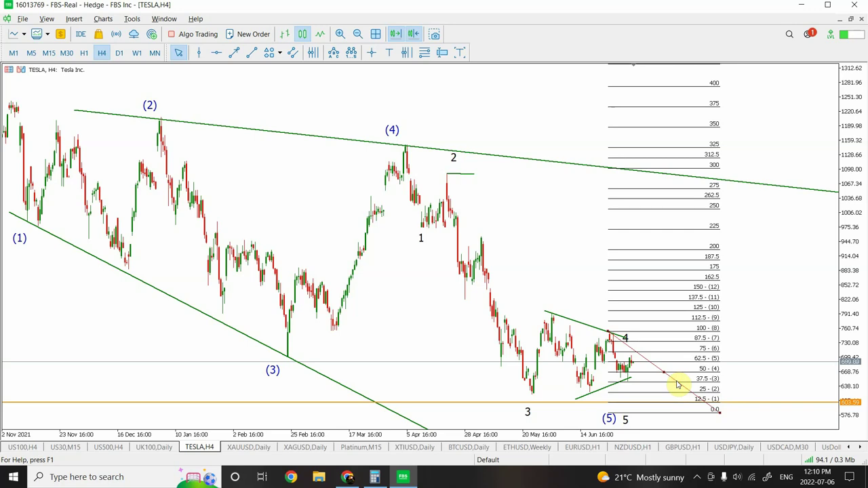
{"action": "key", "text": "Delete"}
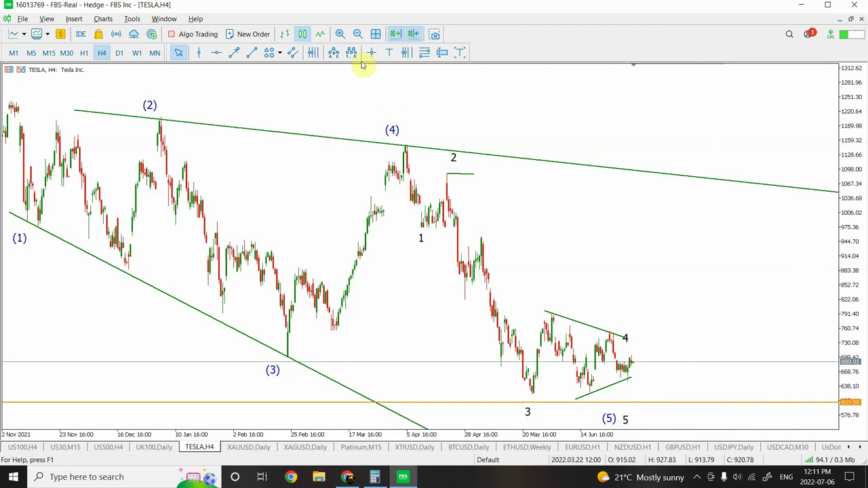
{"action": "left_click", "coordinate": [356, 35]}
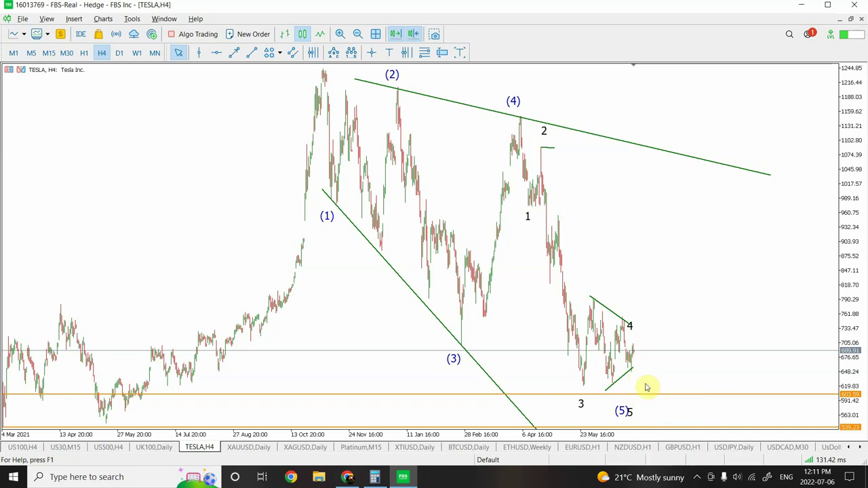
Switch to the XAUUSD Daily chart and zoom out to show gold back to 2018.
{"action": "left_click", "coordinate": [254, 449]}
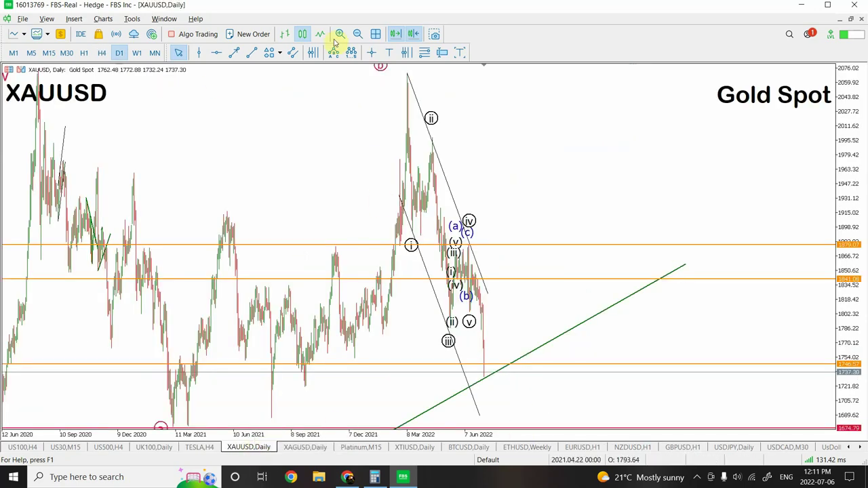
{"action": "left_click", "coordinate": [358, 34]}
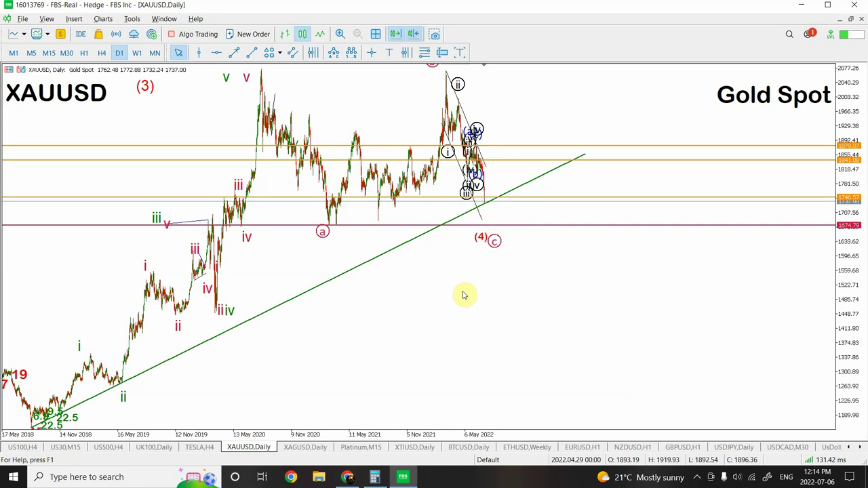
Put the gold chart on H4 and zoom in twice, then out twice, to frame the channel.
{"action": "left_click", "coordinate": [101, 53]}
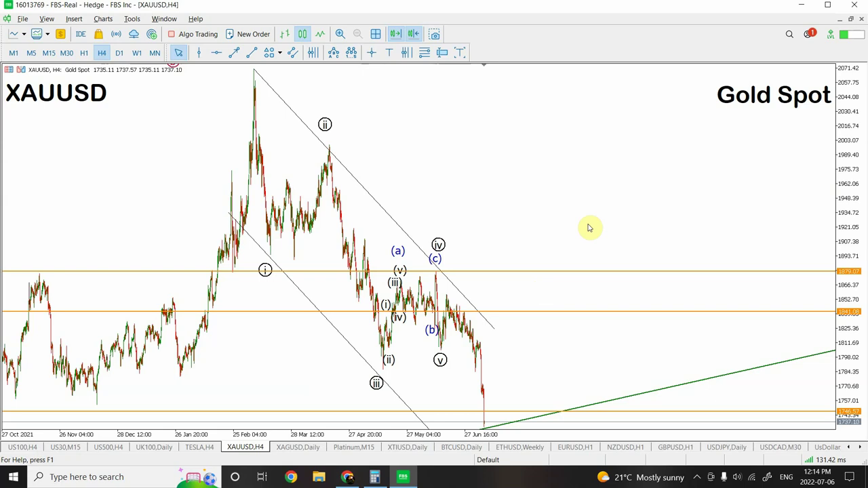
{"action": "left_click", "coordinate": [340, 34]}
{"action": "left_click", "coordinate": [339, 34]}
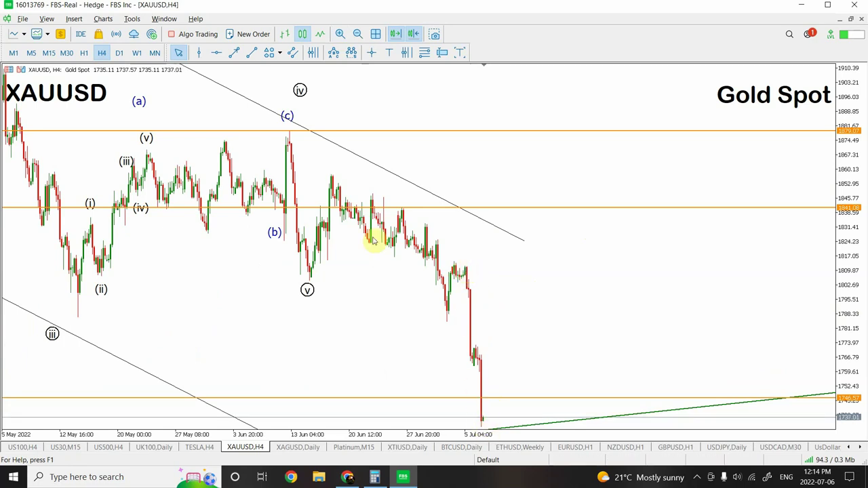
{"action": "left_click", "coordinate": [357, 33]}
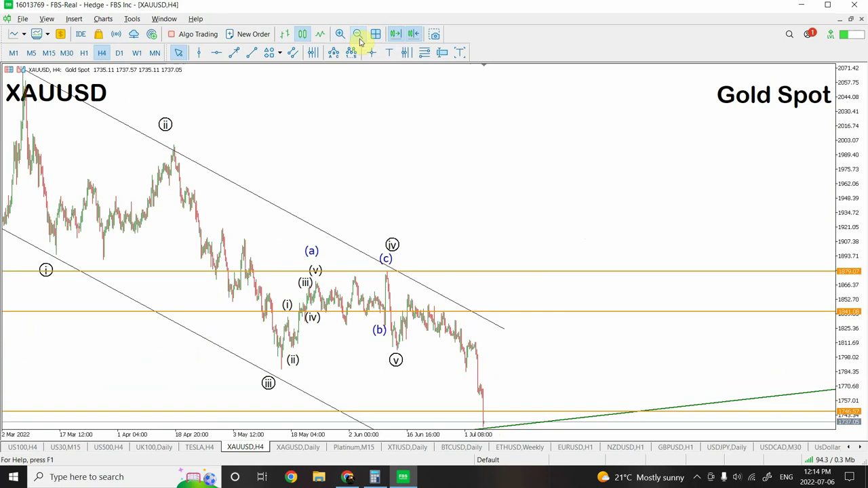
{"action": "left_click", "coordinate": [357, 34]}
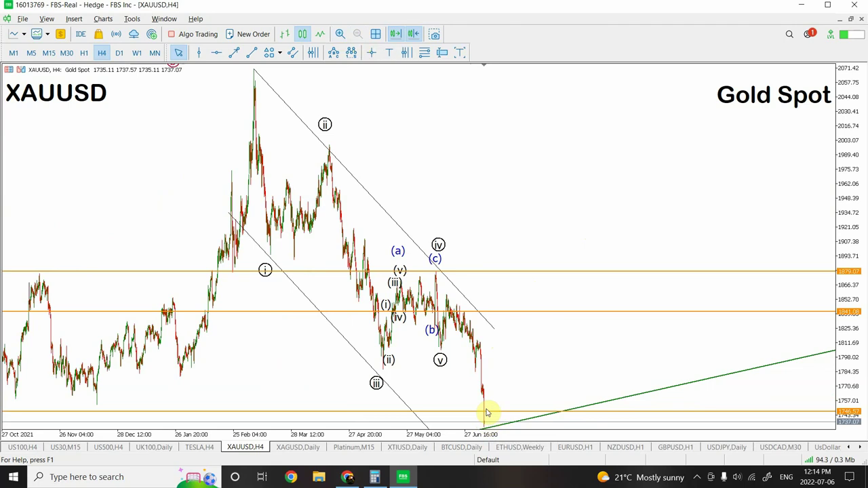
Stretch the descending gold channel's anchors down to the green trendline, then deselect it.
{"action": "double_click", "coordinate": [494, 330]}
{"action": "left_click_drag", "start_coordinate": [495, 330], "coordinate": [569, 415]}
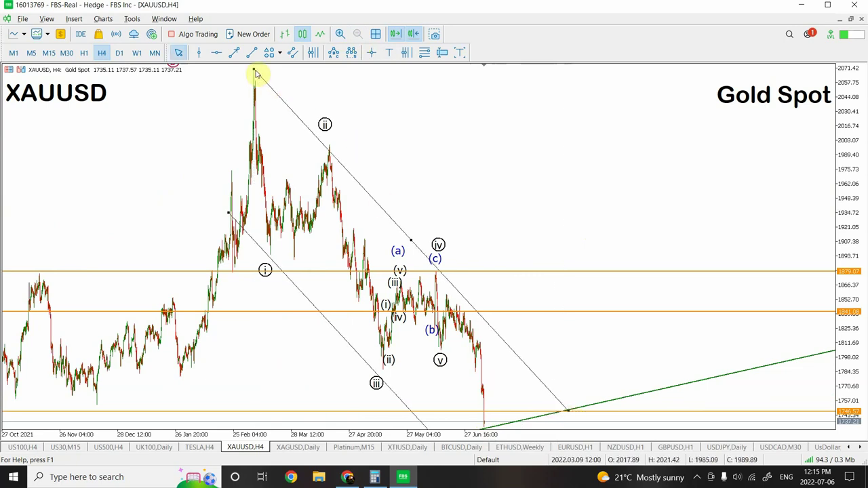
{"action": "left_click_drag", "start_coordinate": [273, 80], "coordinate": [268, 76]}
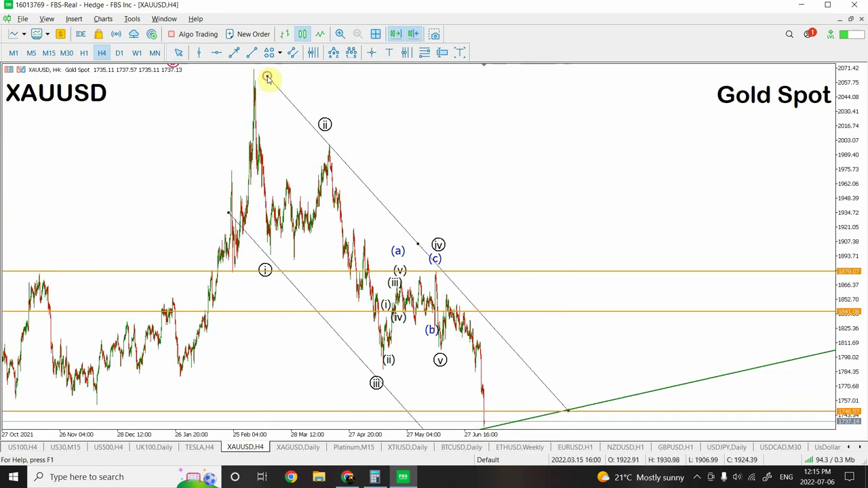
{"action": "left_click", "coordinate": [570, 411]}
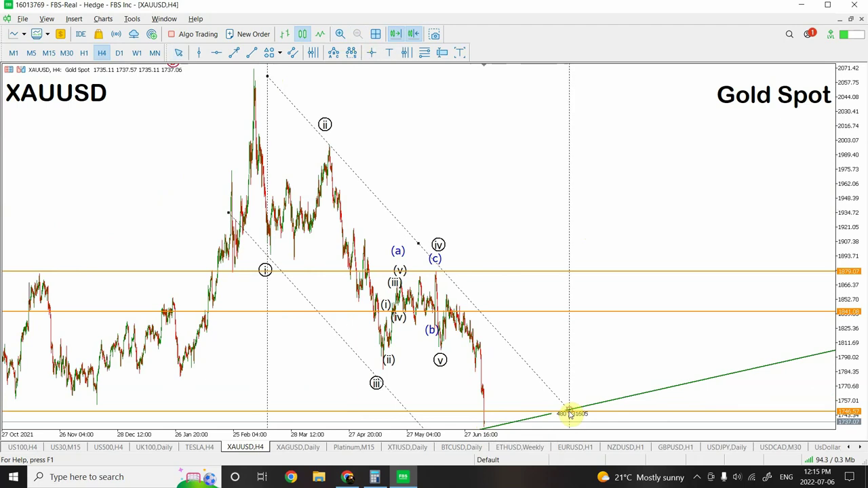
{"action": "left_click_drag", "start_coordinate": [565, 417], "coordinate": [563, 420]}
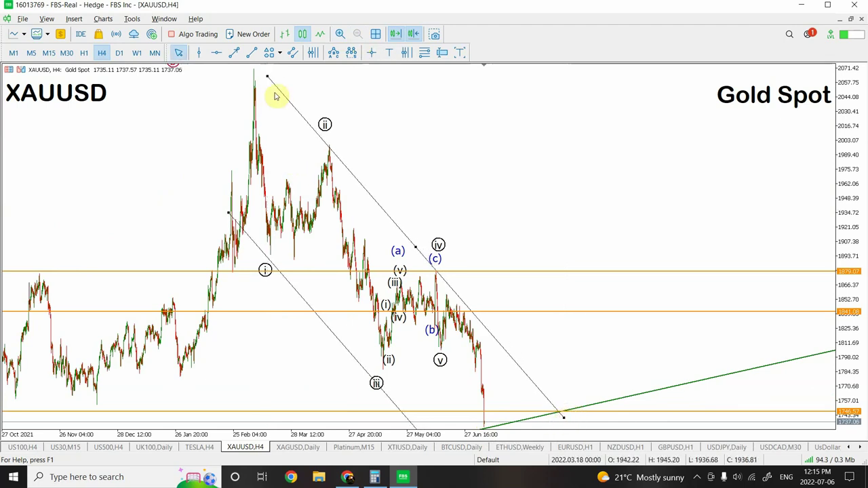
{"action": "left_click_drag", "start_coordinate": [269, 78], "coordinate": [270, 77]}
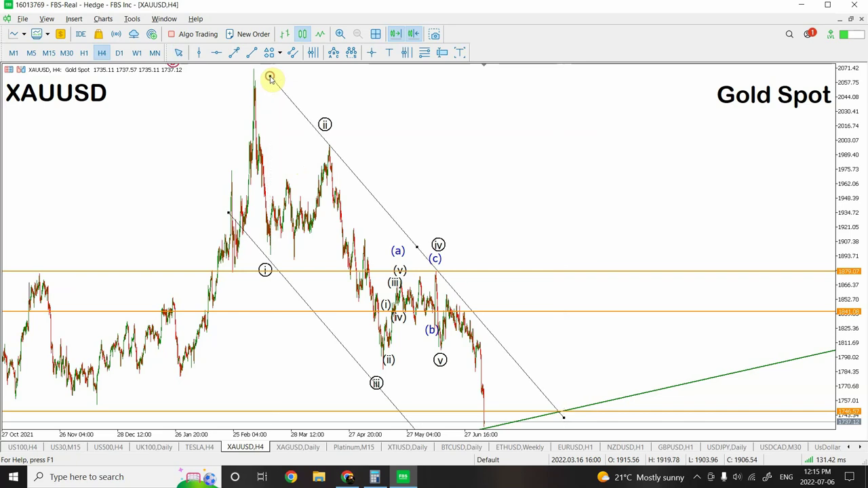
{"action": "double_click", "coordinate": [437, 275]}
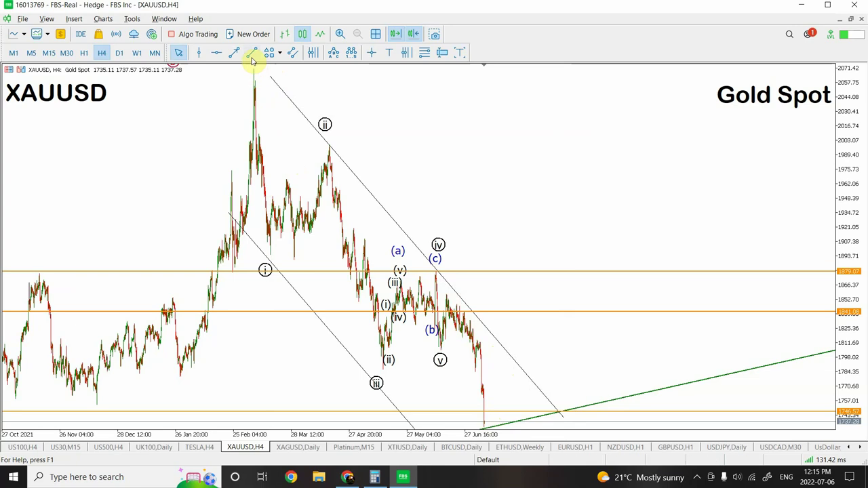
On gold H1, draw a steep and a gentler trendline rising from the latest low toward 1762.
{"action": "left_click", "coordinate": [120, 54]}
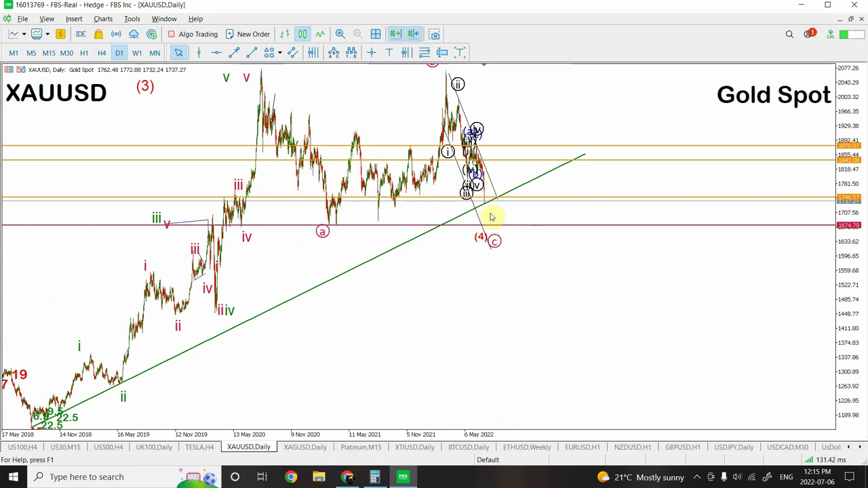
{"action": "left_click", "coordinate": [84, 53]}
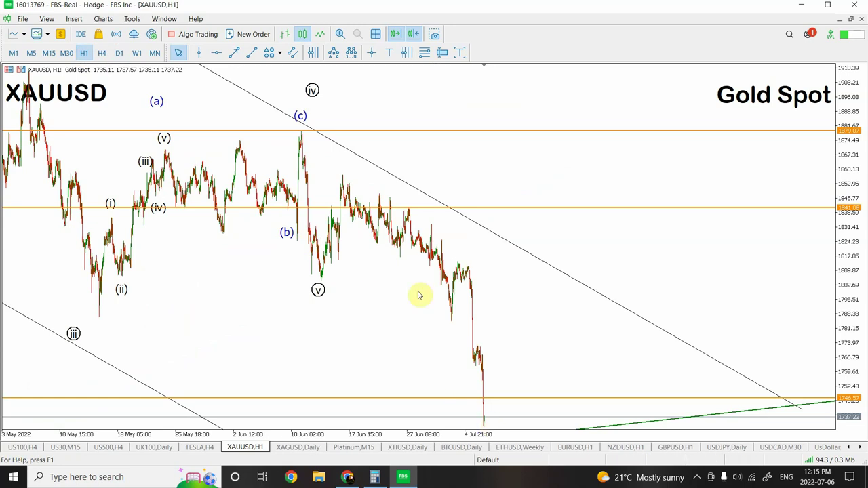
{"action": "left_click", "coordinate": [251, 56]}
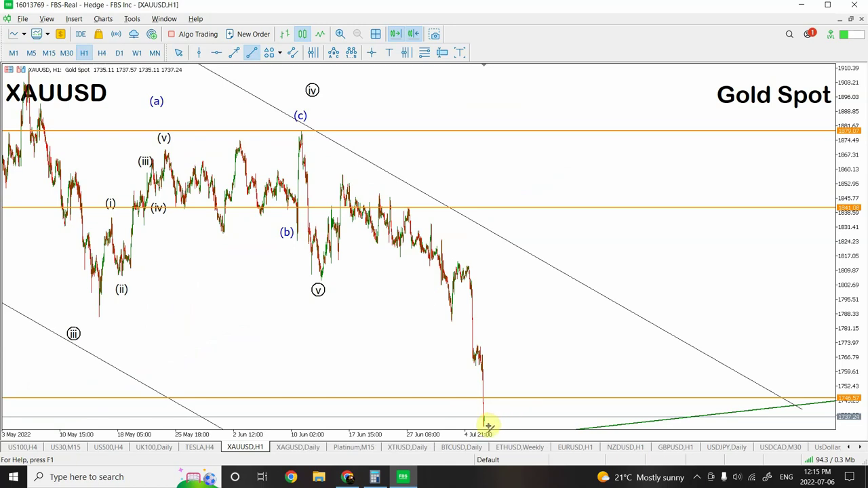
{"action": "left_click_drag", "start_coordinate": [488, 425], "coordinate": [487, 399]}
{"action": "left_click_drag", "start_coordinate": [503, 268], "coordinate": [503, 166]}
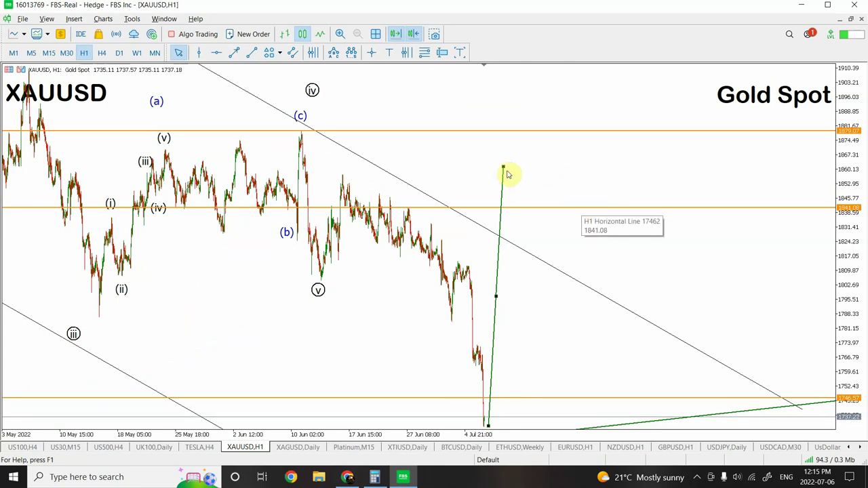
{"action": "left_click_drag", "start_coordinate": [504, 172], "coordinate": [504, 153]}
{"action": "left_click", "coordinate": [251, 52]}
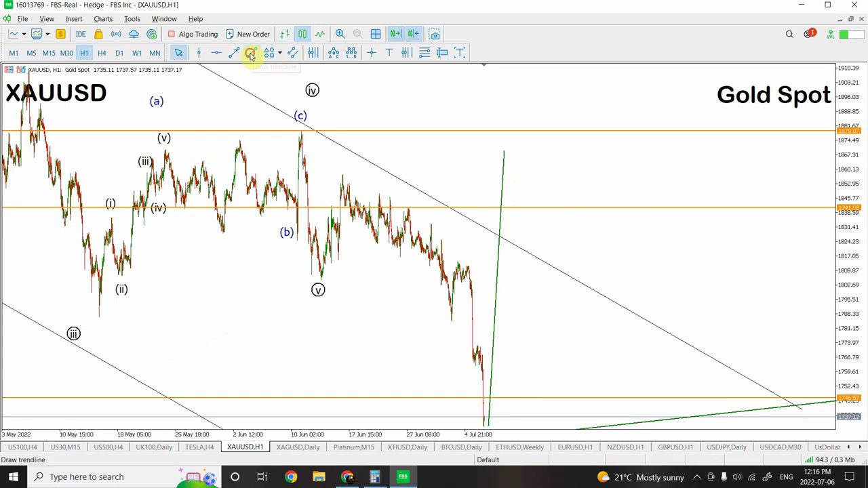
{"action": "mouse_move", "coordinate": [486, 424]}
{"action": "left_mouse_down"}
{"action": "mouse_move", "coordinate": [506, 370]}
{"action": "mouse_move", "coordinate": [583, 381]}
{"action": "mouse_move", "coordinate": [588, 368]}
{"action": "left_mouse_up"}
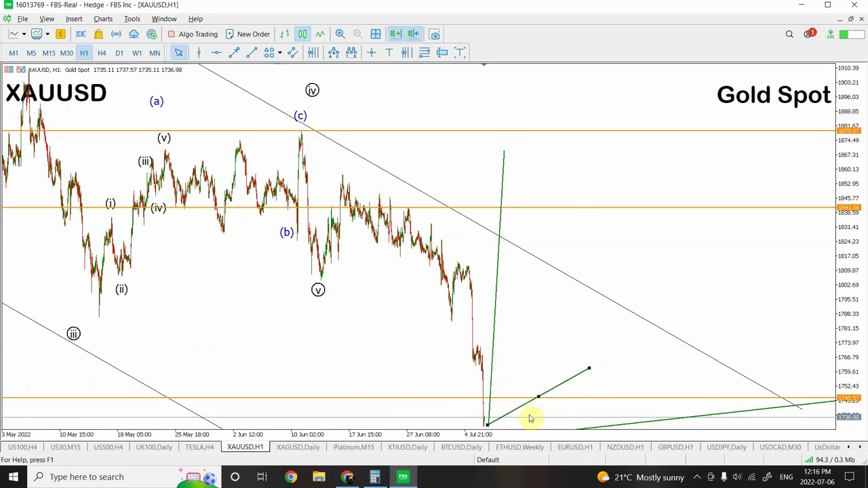
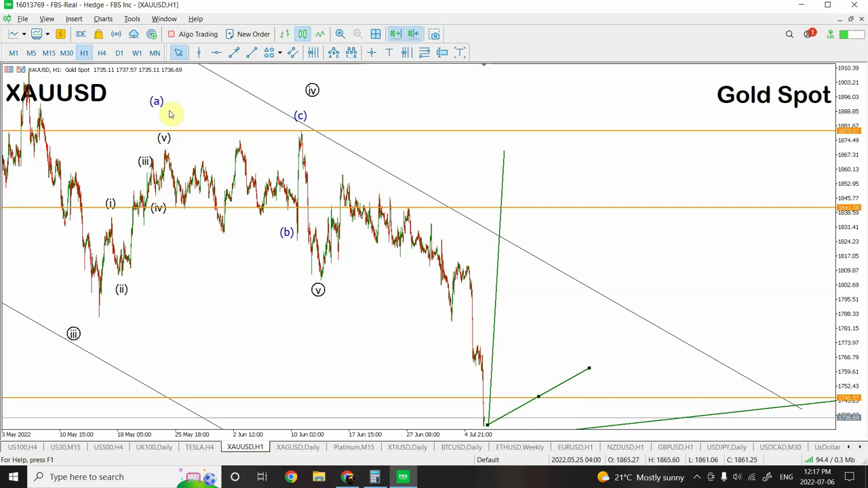
Flip gold through the 4-hour, daily and weekly timeframes, then back to hourly.
{"action": "left_click", "coordinate": [102, 54]}
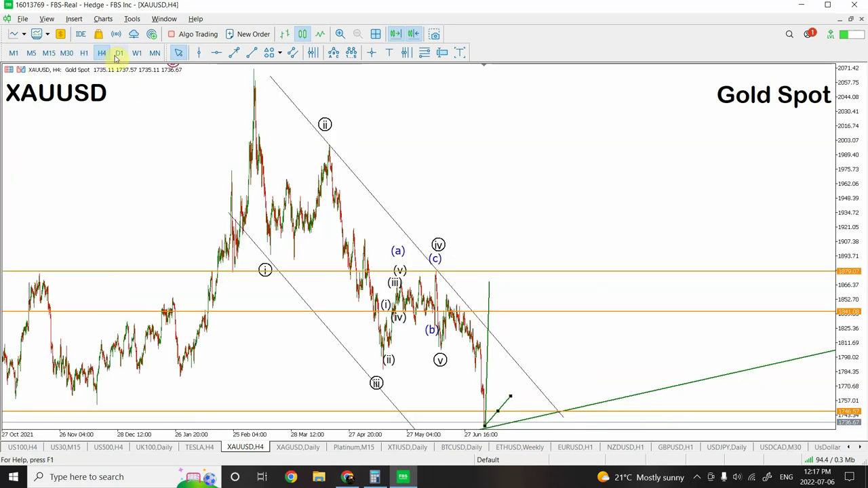
{"action": "left_click", "coordinate": [119, 54]}
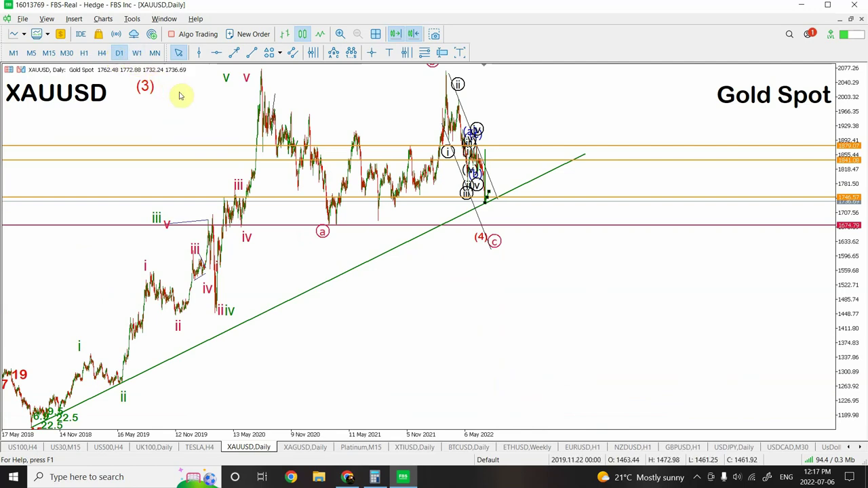
{"action": "left_click", "coordinate": [137, 53]}
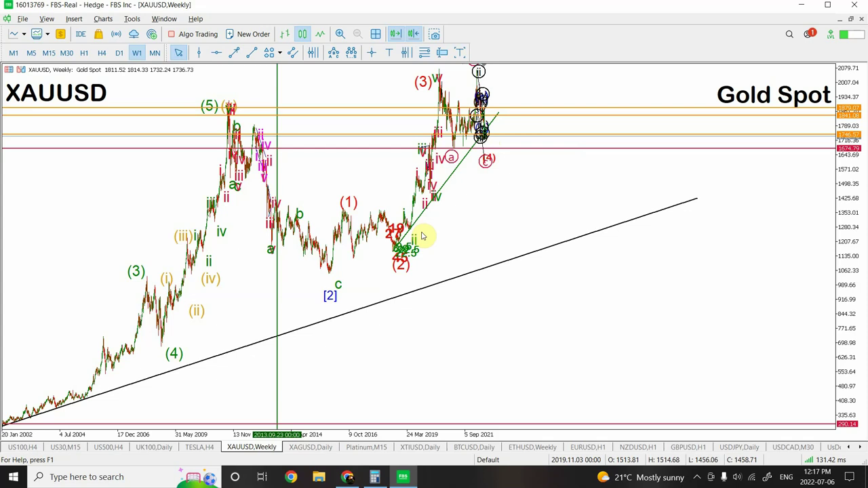
{"action": "left_click", "coordinate": [120, 53]}
{"action": "left_click", "coordinate": [84, 53]}
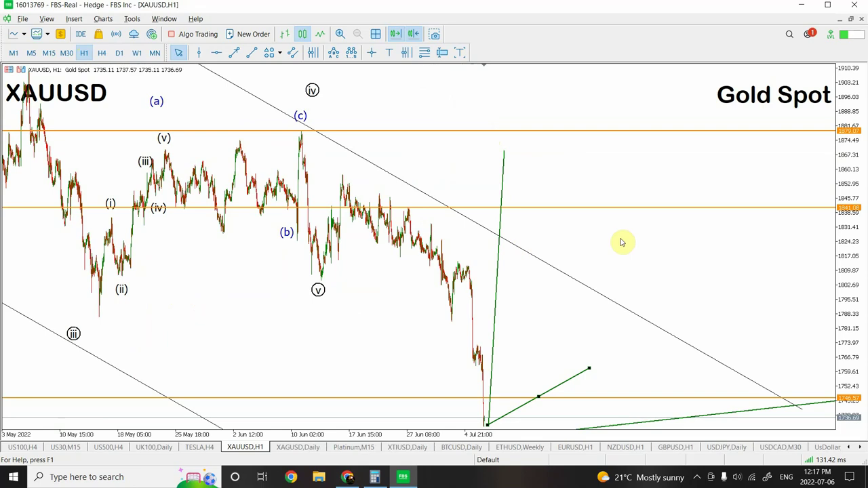
Zoom the silver daily chart out twice, then bring up Platinum M15.
{"action": "left_click", "coordinate": [302, 449]}
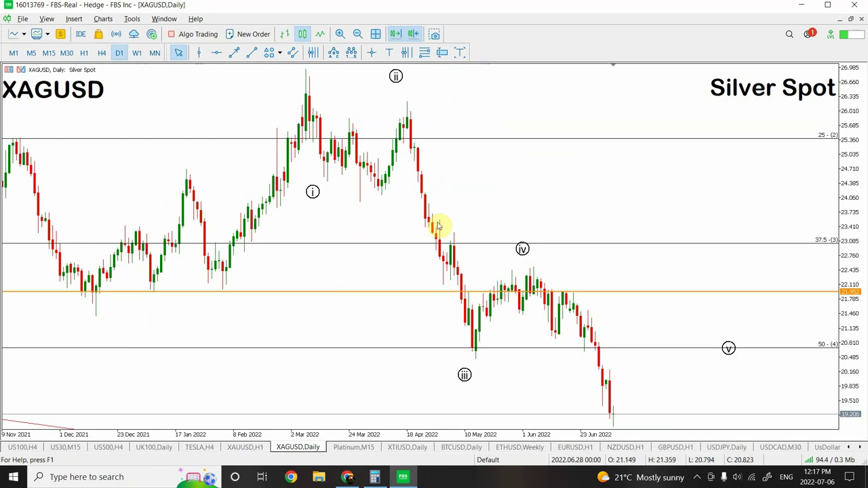
{"action": "left_click", "coordinate": [357, 34]}
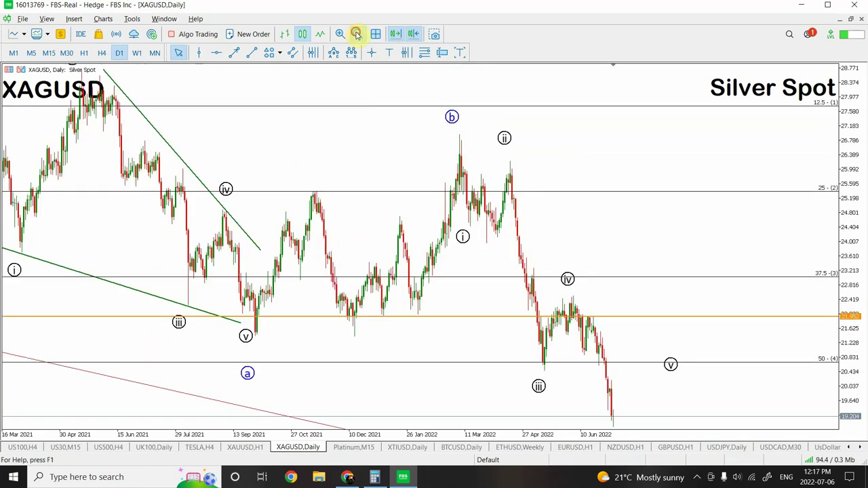
{"action": "left_click", "coordinate": [357, 34]}
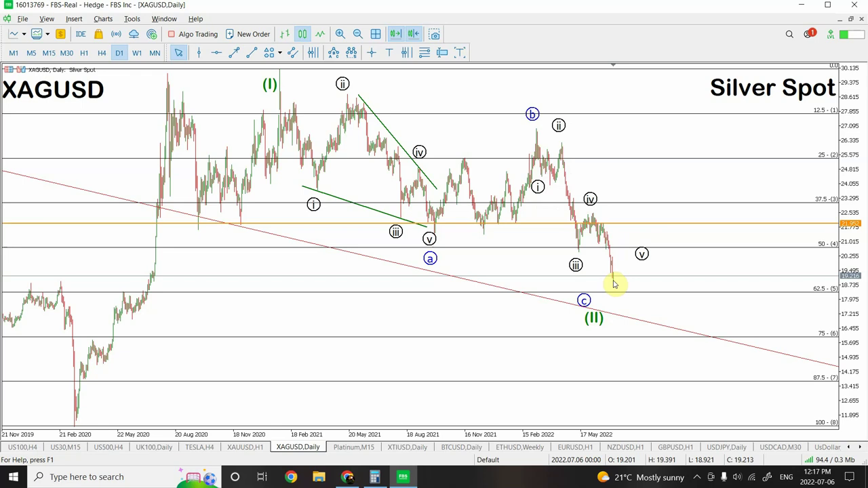
{"action": "left_click", "coordinate": [355, 447]}
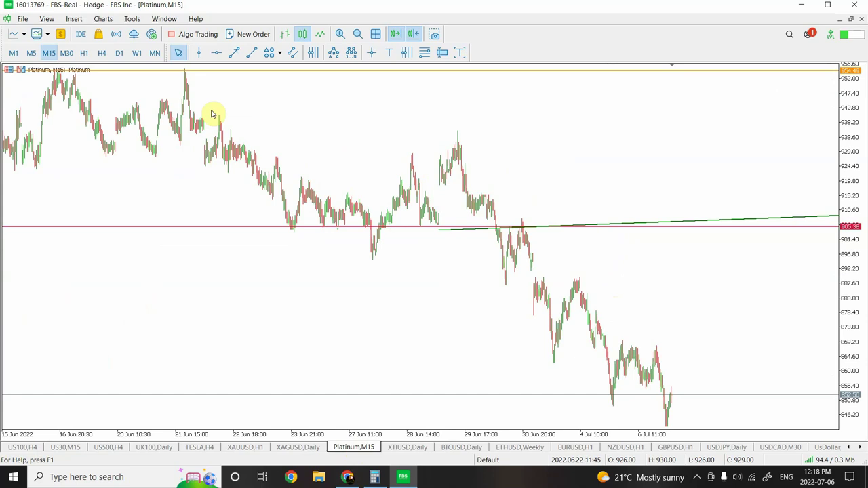
Step Platinum through H1, H4 and D1, then switch to the XTIUSD daily chart.
{"action": "left_click", "coordinate": [84, 53]}
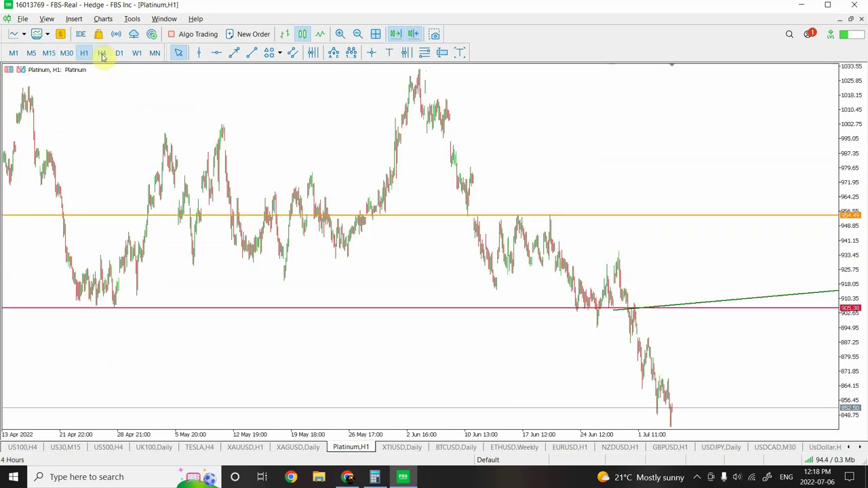
{"action": "left_click", "coordinate": [102, 53]}
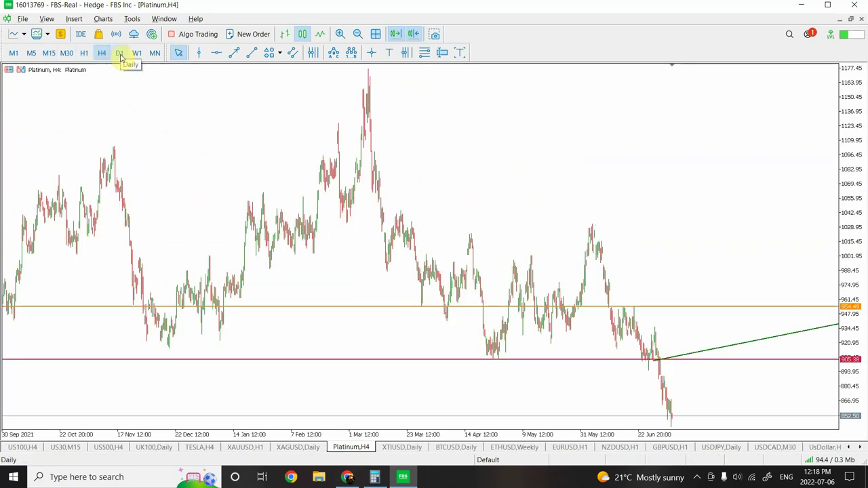
{"action": "left_click", "coordinate": [119, 54]}
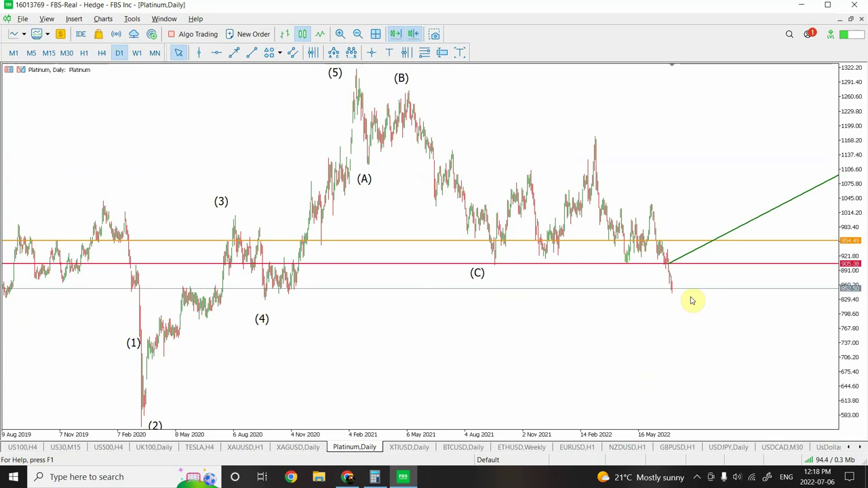
{"action": "left_click", "coordinate": [410, 449]}
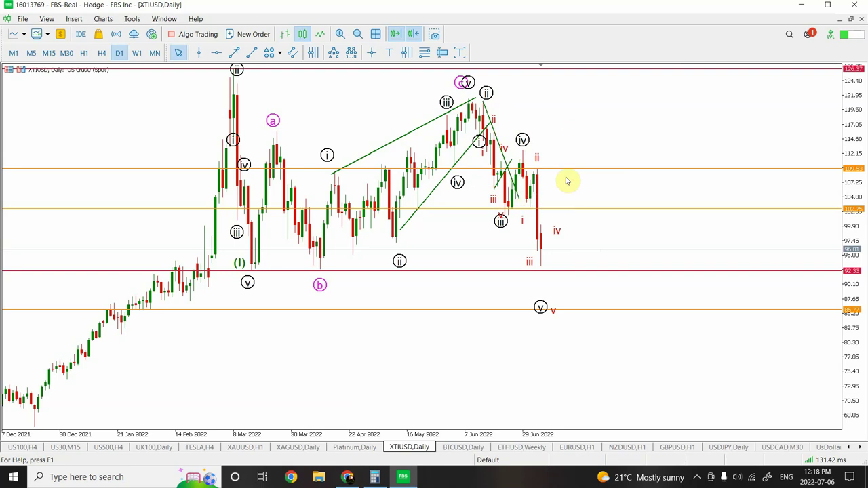
Show US Crude on H1, zoomed out twice for more history.
{"action": "left_click", "coordinate": [84, 55]}
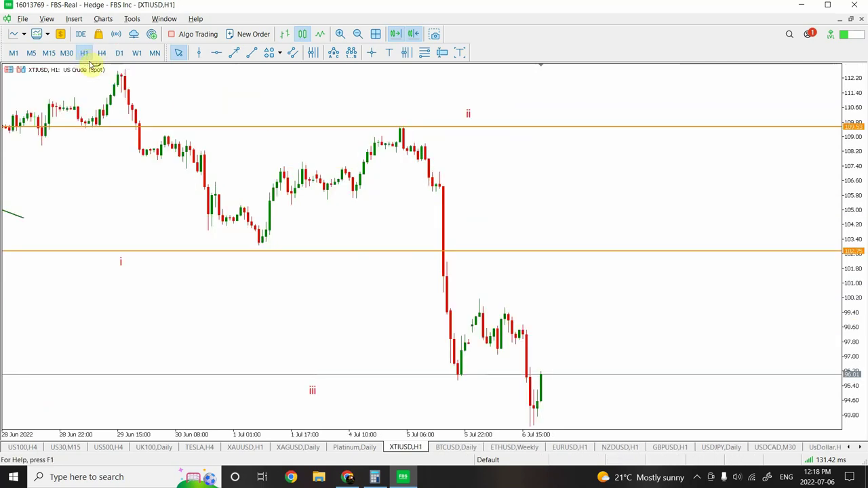
{"action": "left_click", "coordinate": [356, 34]}
{"action": "left_click", "coordinate": [356, 34]}
{"action": "left_click", "coordinate": [357, 34]}
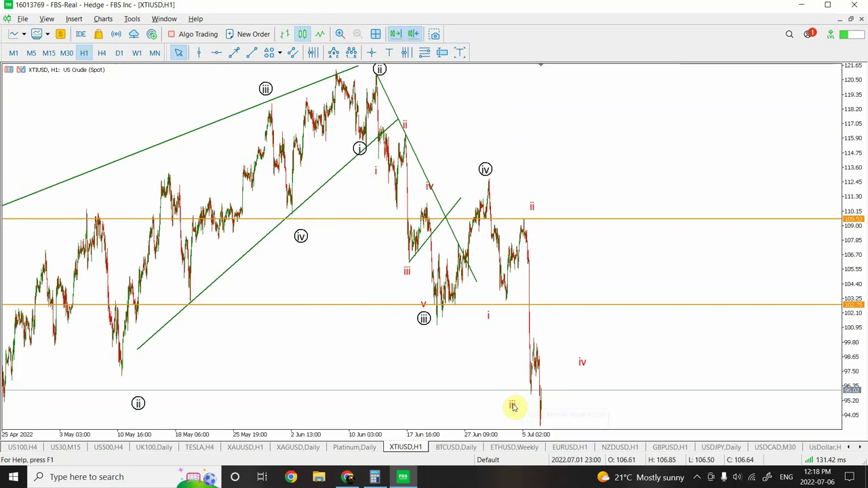
Move red wave iii down to the latest low and lift wave iv to about 99.5.
{"action": "left_click_drag", "start_coordinate": [513, 405], "coordinate": [531, 419]}
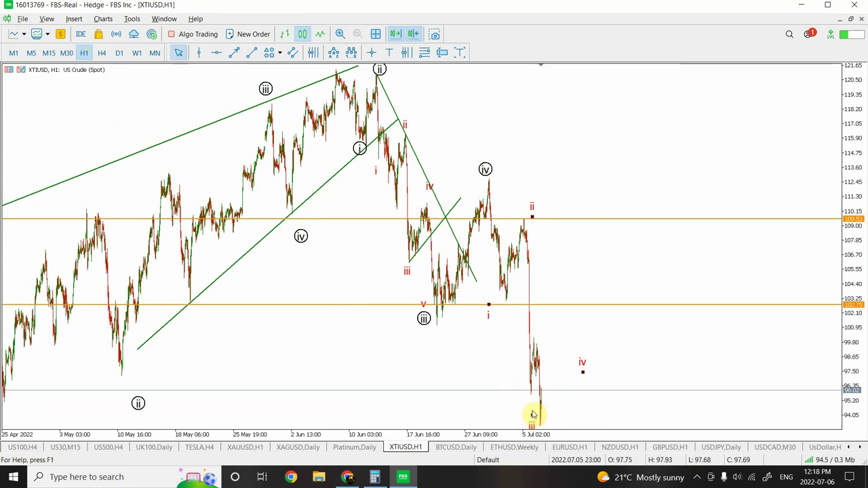
{"action": "left_click", "coordinate": [533, 419]}
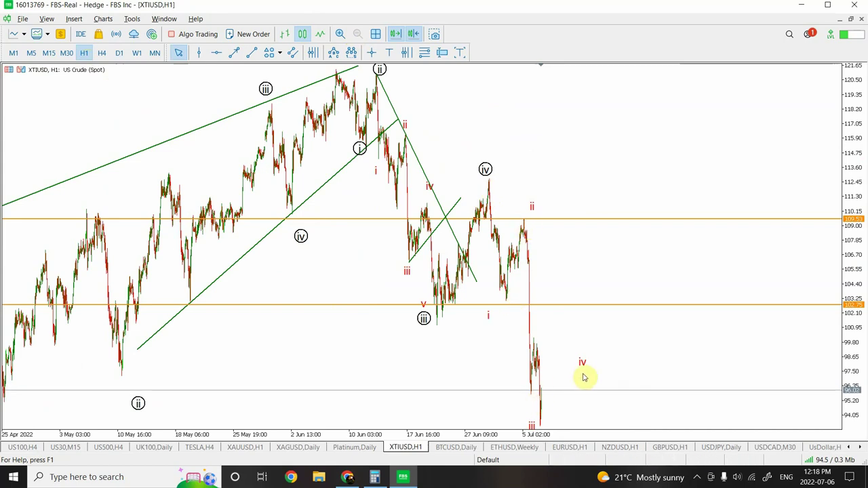
{"action": "double_click", "coordinate": [534, 419]}
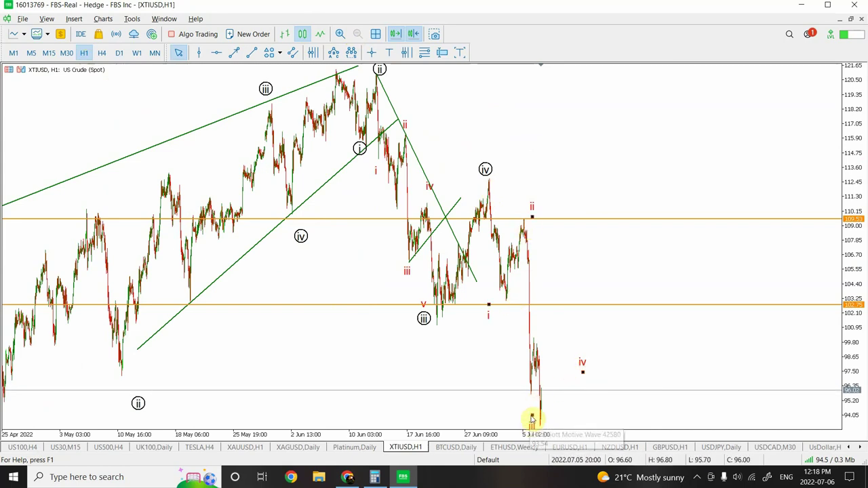
{"action": "left_click_drag", "start_coordinate": [581, 373], "coordinate": [591, 366]}
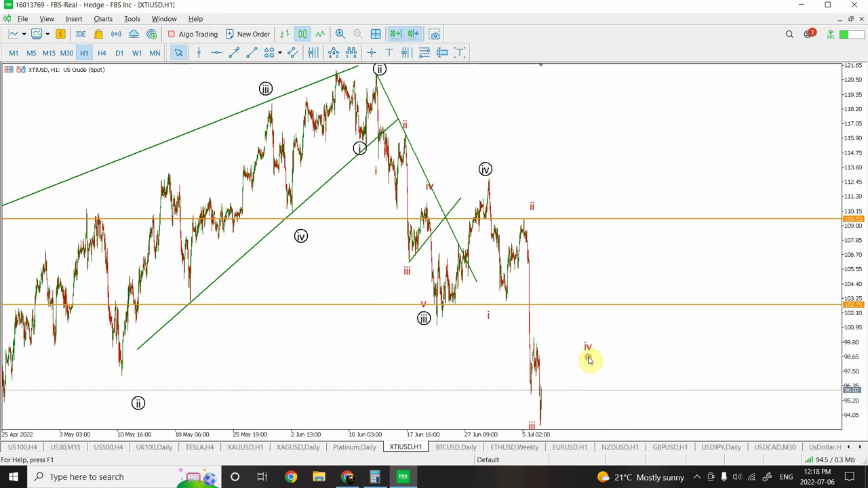
{"action": "double_click", "coordinate": [588, 360]}
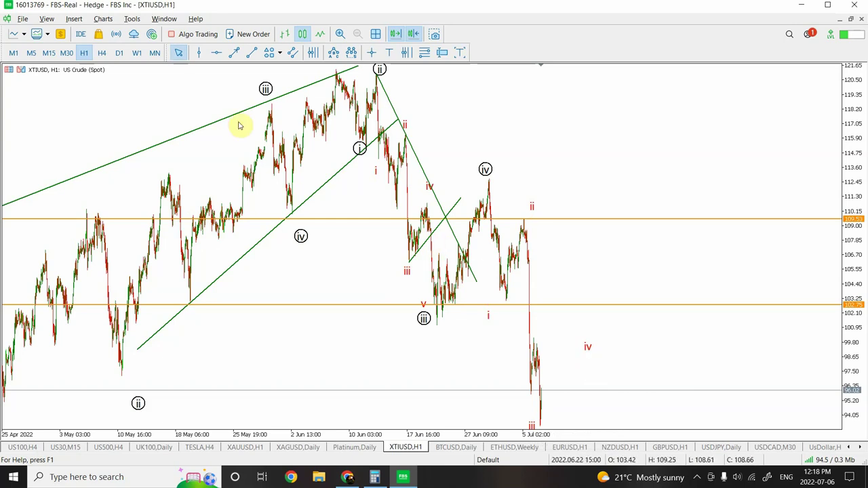
Draw a green vertical line below red iv and a diagonal down-left from its top.
{"action": "left_click", "coordinate": [251, 52]}
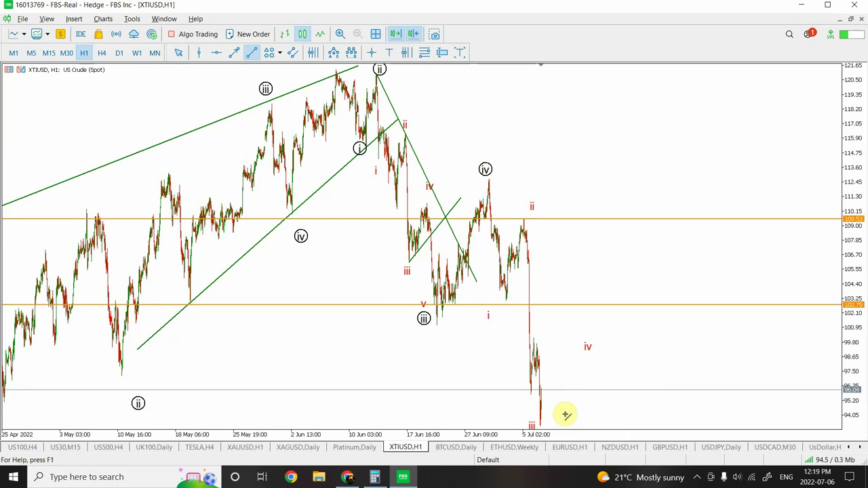
{"action": "left_click_drag", "start_coordinate": [592, 420], "coordinate": [591, 357]}
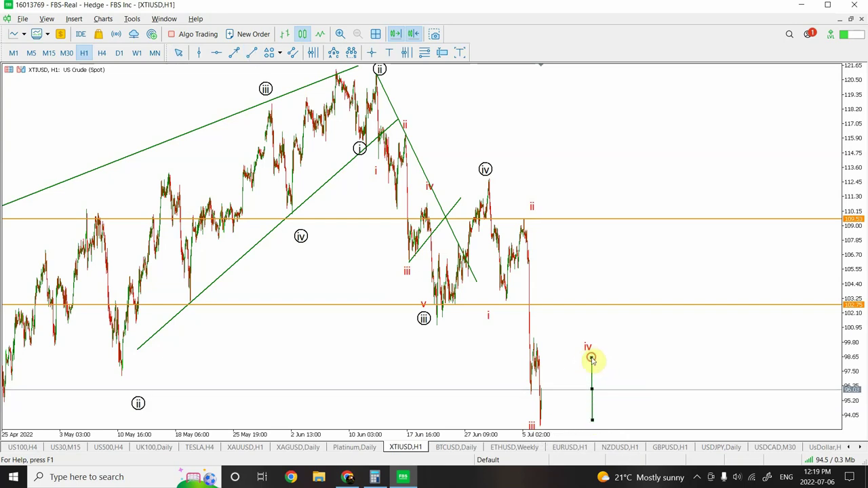
{"action": "left_click", "coordinate": [252, 52]}
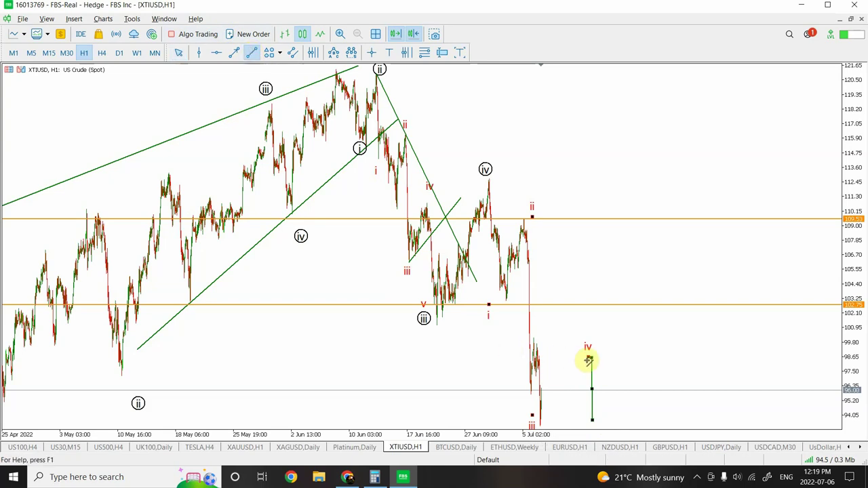
{"action": "left_click_drag", "start_coordinate": [588, 359], "coordinate": [549, 420]}
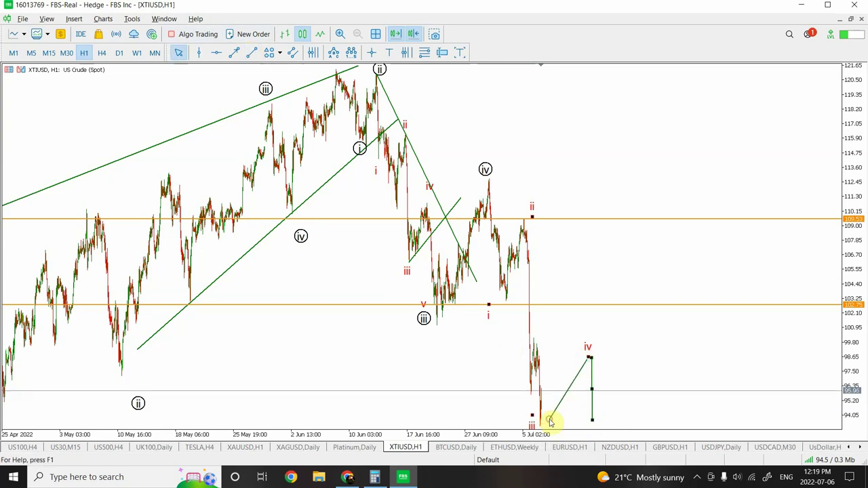
{"action": "left_click", "coordinate": [593, 390]}
{"action": "left_click", "coordinate": [532, 418]}
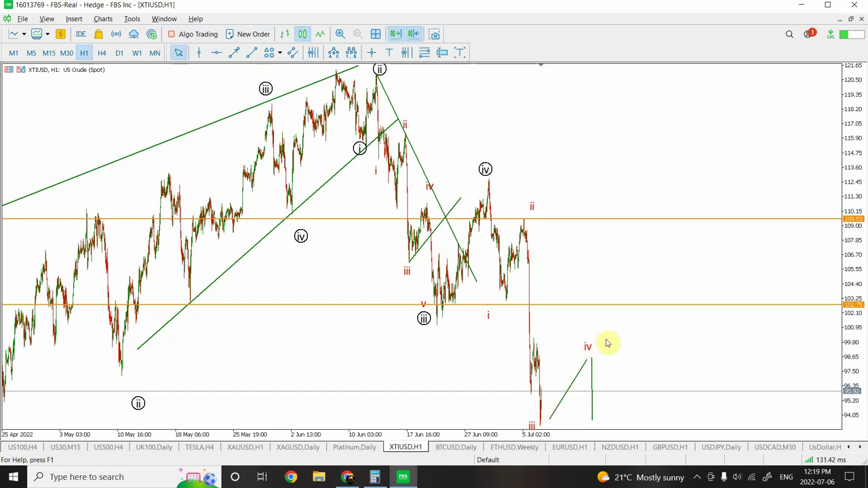
Add a vertical line rising from the red iii low and reposition the diagonal's endpoint.
{"action": "left_click", "coordinate": [251, 53]}
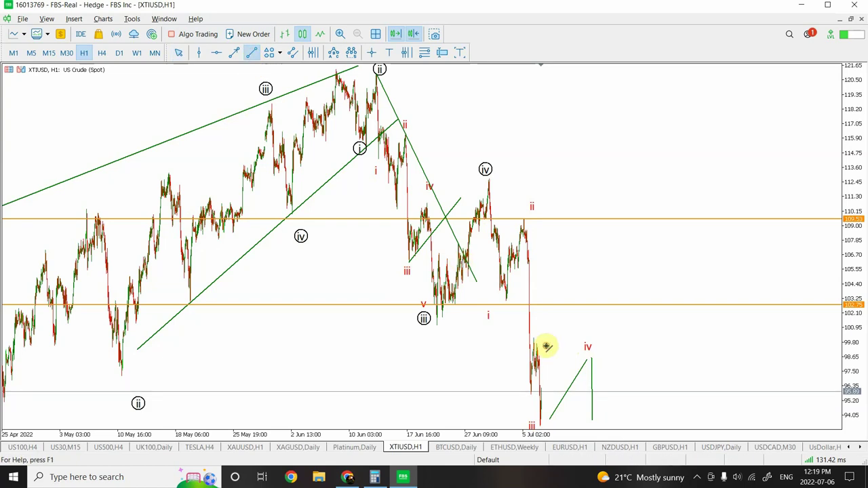
{"action": "left_click_drag", "start_coordinate": [546, 346], "coordinate": [545, 416]}
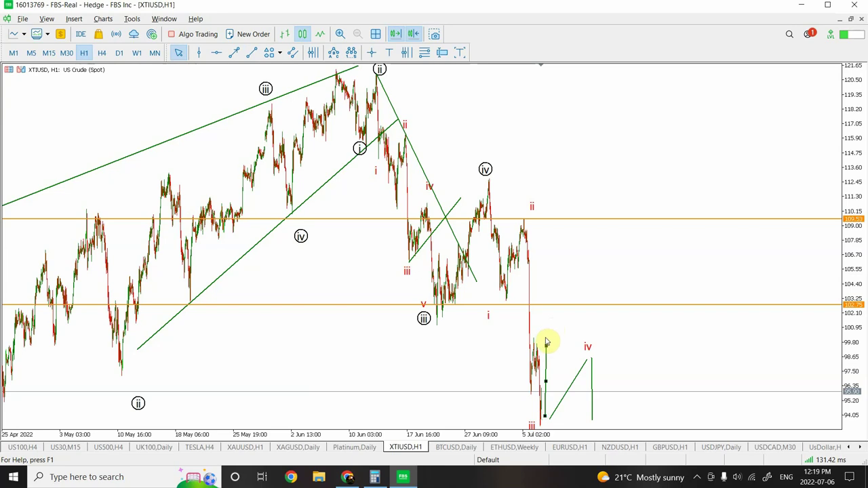
{"action": "left_click", "coordinate": [584, 364]}
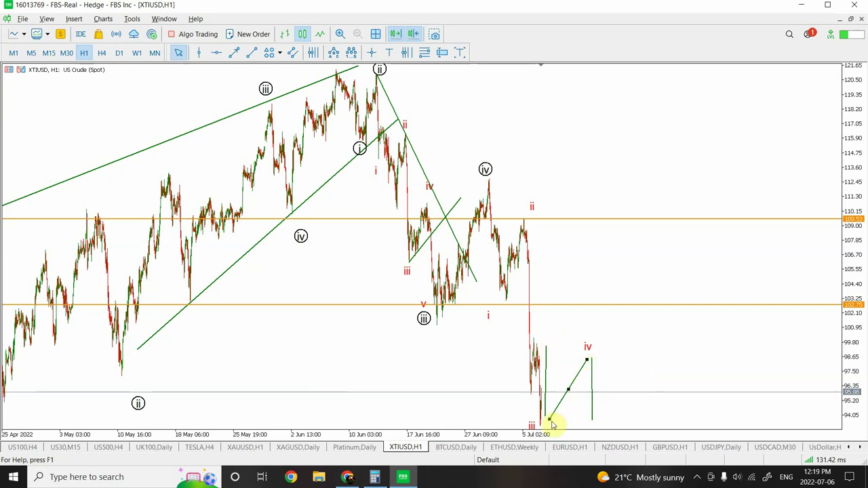
{"action": "left_click_drag", "start_coordinate": [550, 418], "coordinate": [590, 415]}
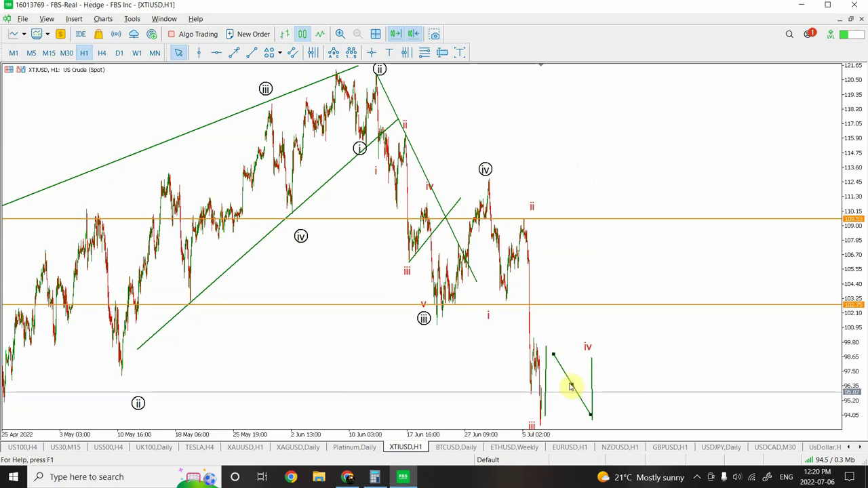
Compress the crude price axis so the 126.37 and 92.33 levels are visible.
{"action": "left_click", "coordinate": [544, 417]}
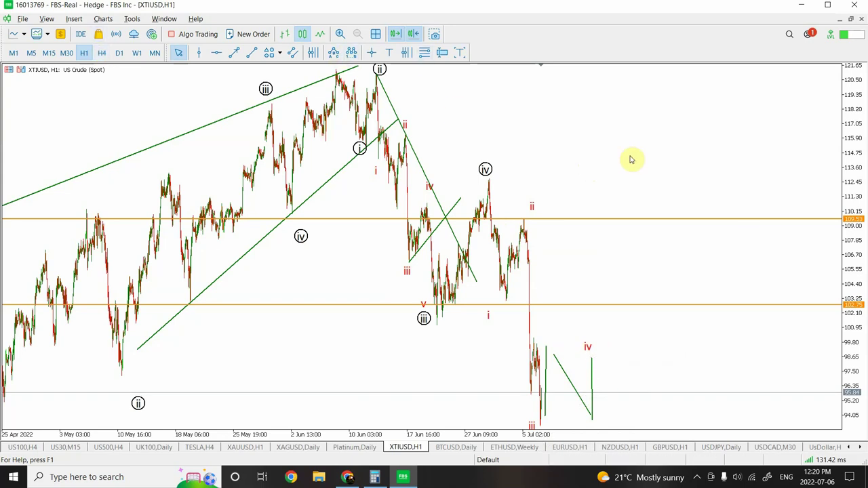
{"action": "left_click_drag", "start_coordinate": [856, 196], "coordinate": [847, 427]}
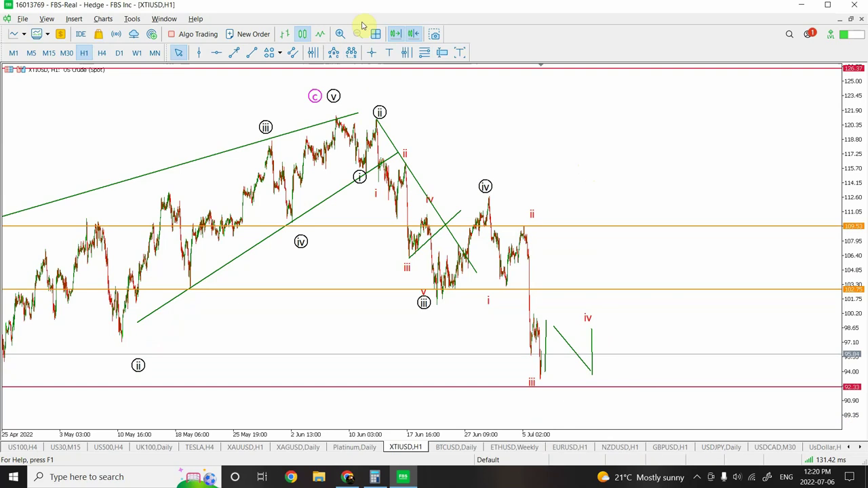
Project Fibonacci levels from the (iv) peak, lower the orange level below 92.33, view H4.
{"action": "left_click", "coordinate": [424, 52]}
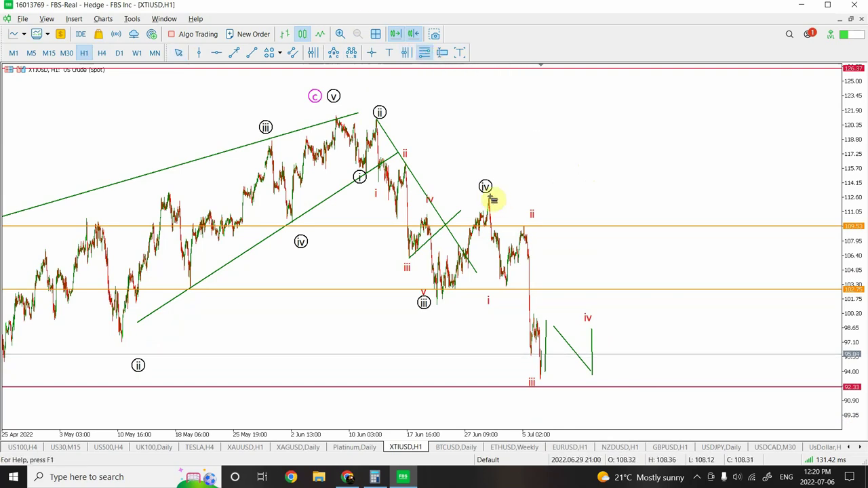
{"action": "mouse_move", "coordinate": [490, 198]}
{"action": "left_mouse_down"}
{"action": "mouse_move", "coordinate": [507, 242]}
{"action": "mouse_move", "coordinate": [601, 289]}
{"action": "left_mouse_up"}
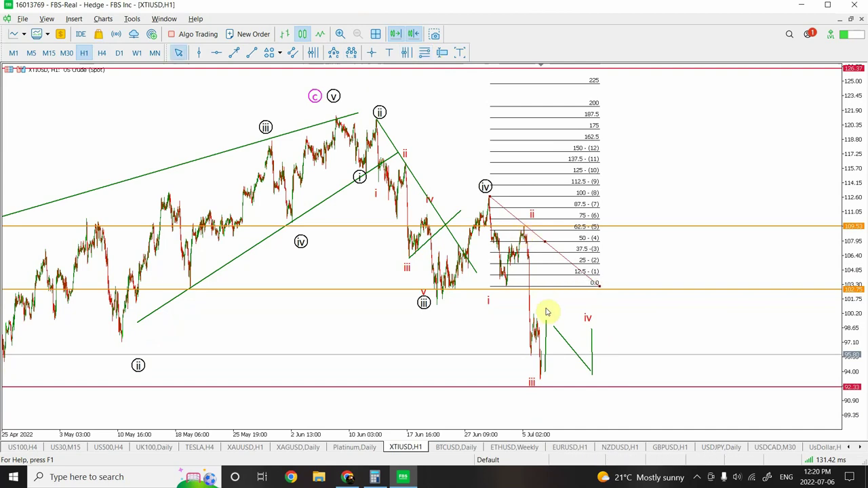
{"action": "left_click_drag", "start_coordinate": [543, 245], "coordinate": [598, 367]}
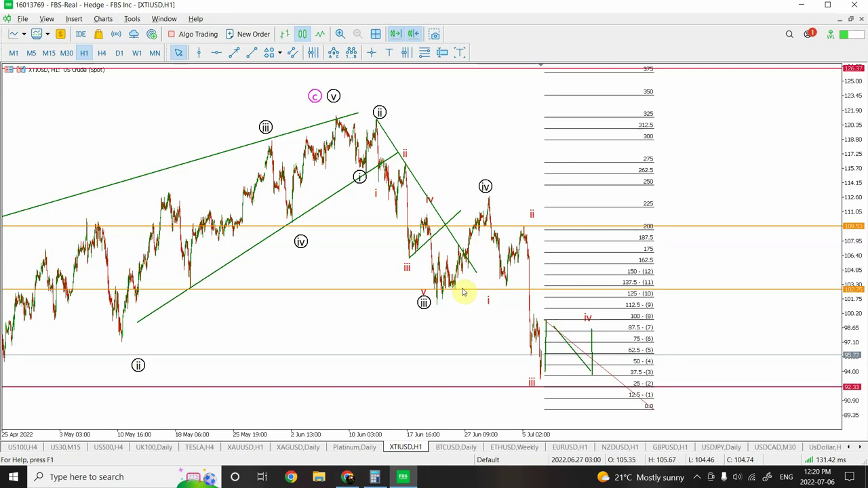
{"action": "left_click_drag", "start_coordinate": [463, 292], "coordinate": [473, 401]}
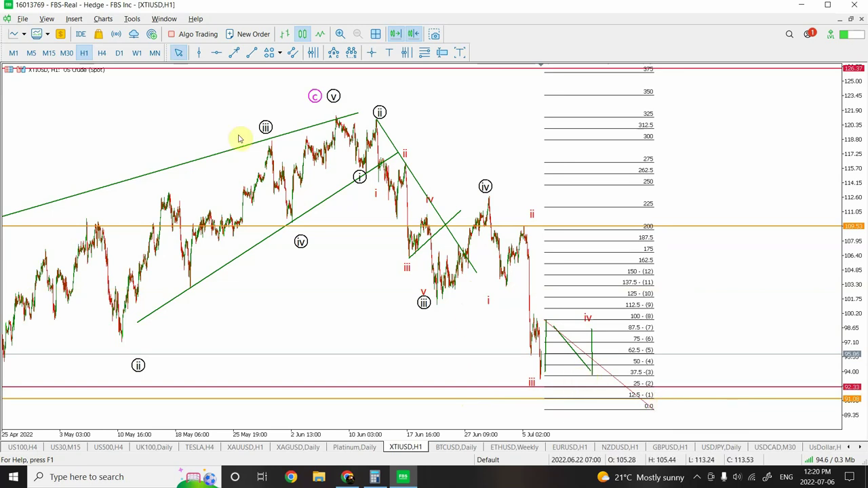
{"action": "left_click", "coordinate": [101, 53]}
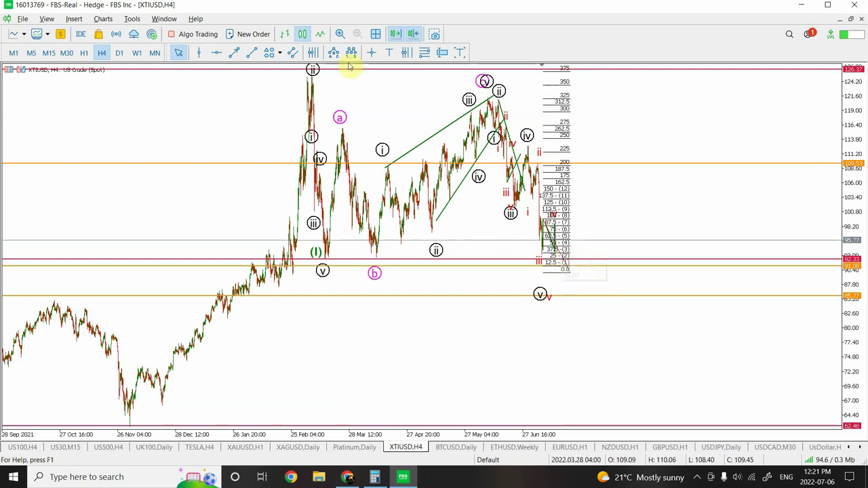
Re-anchor the Fibonacci grid at red wave iv near 99.5 and view crude on D1.
{"action": "left_click", "coordinate": [340, 34]}
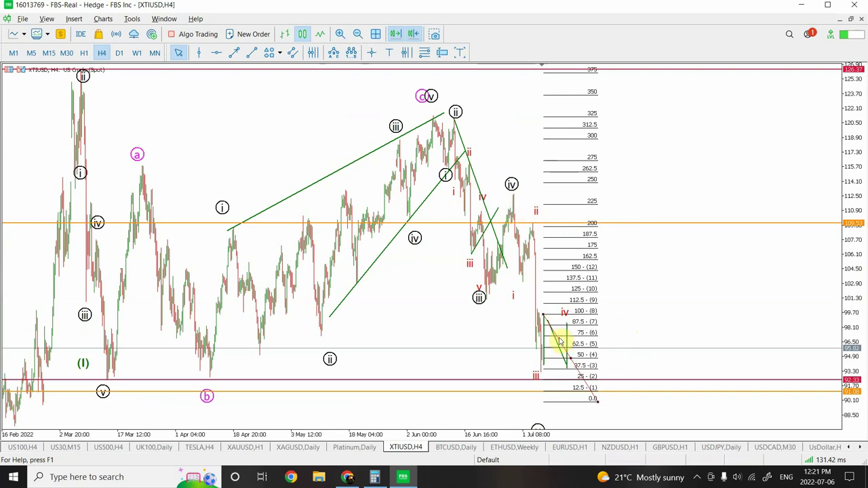
{"action": "left_click_drag", "start_coordinate": [573, 364], "coordinate": [536, 238]}
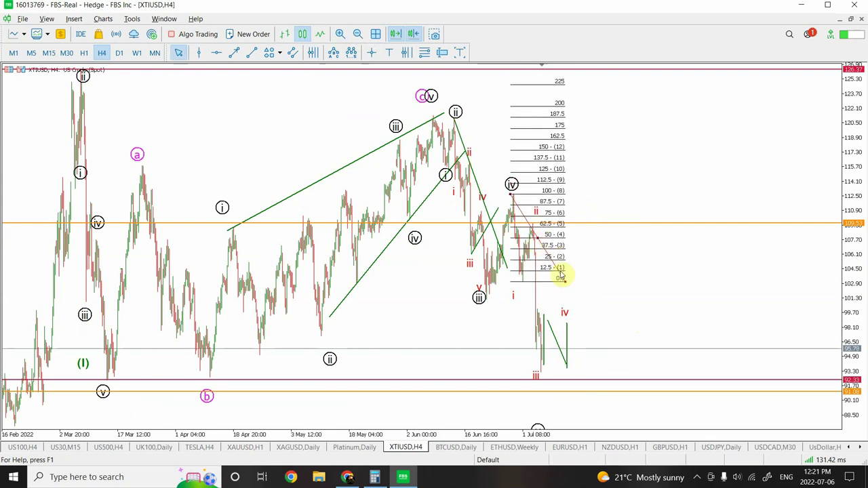
{"action": "left_click_drag", "start_coordinate": [563, 280], "coordinate": [613, 370]}
{"action": "left_click_drag", "start_coordinate": [562, 282], "coordinate": [594, 404]}
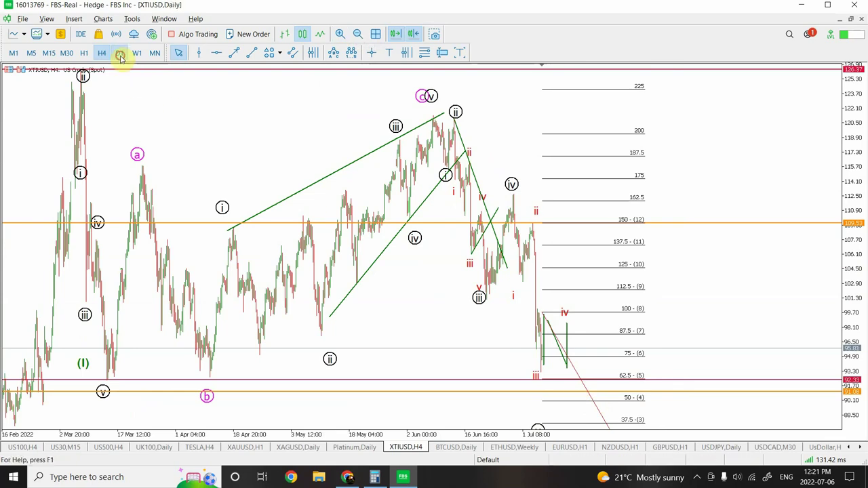
{"action": "left_click", "coordinate": [119, 53]}
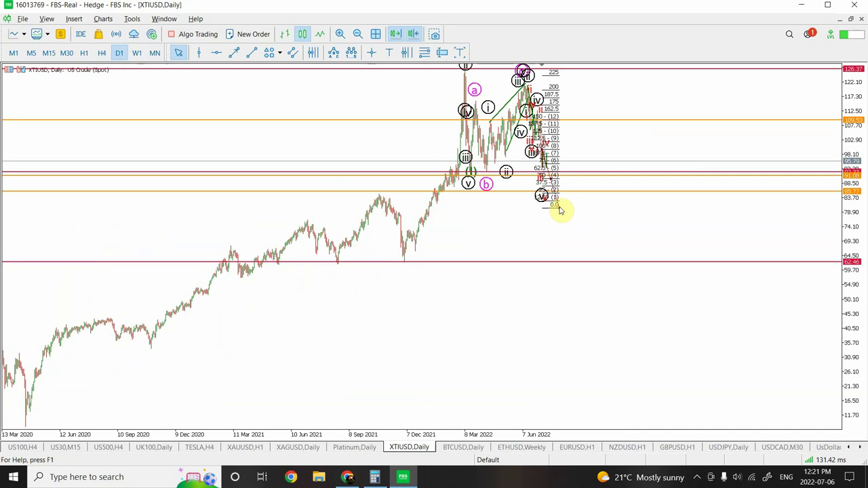
Delete the Fibonacci retracement and step crude through M15 and M30 to H1.
{"action": "key", "text": "Delete"}
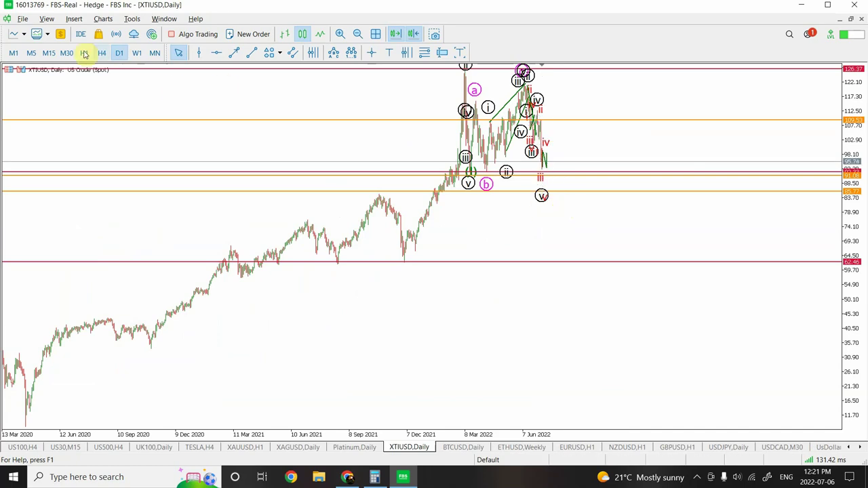
{"action": "left_click", "coordinate": [81, 53]}
{"action": "left_click", "coordinate": [49, 53]}
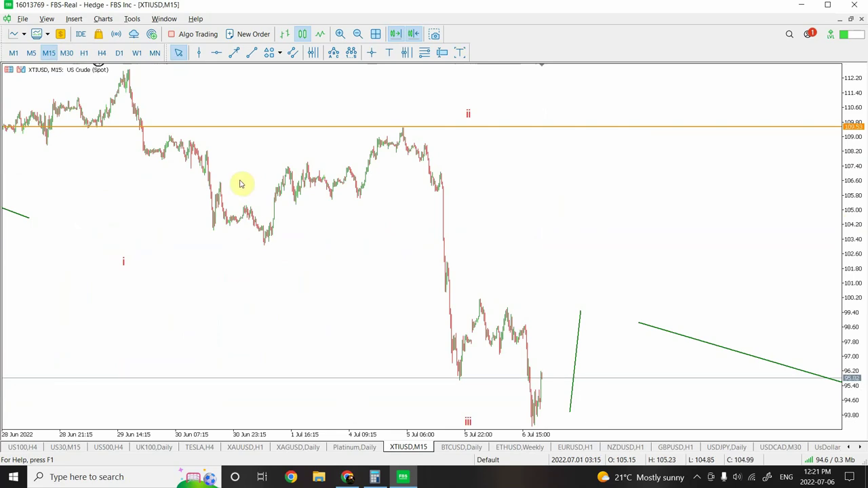
{"action": "left_click", "coordinate": [66, 52]}
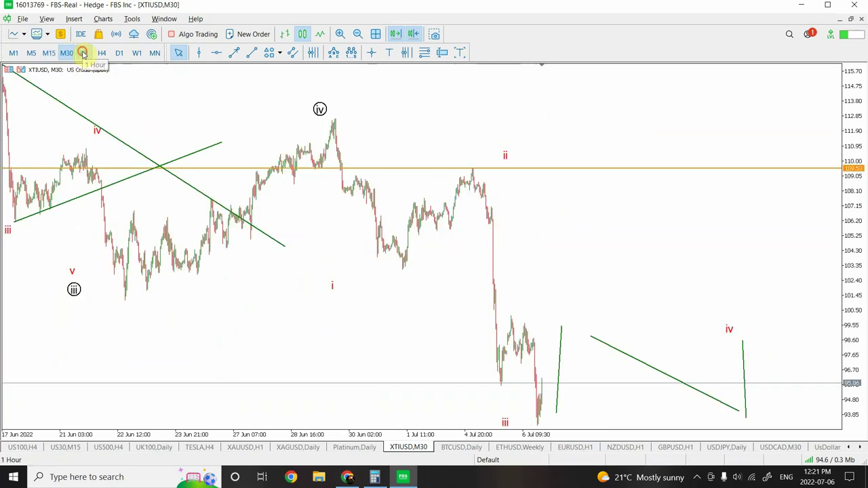
{"action": "left_click", "coordinate": [83, 53]}
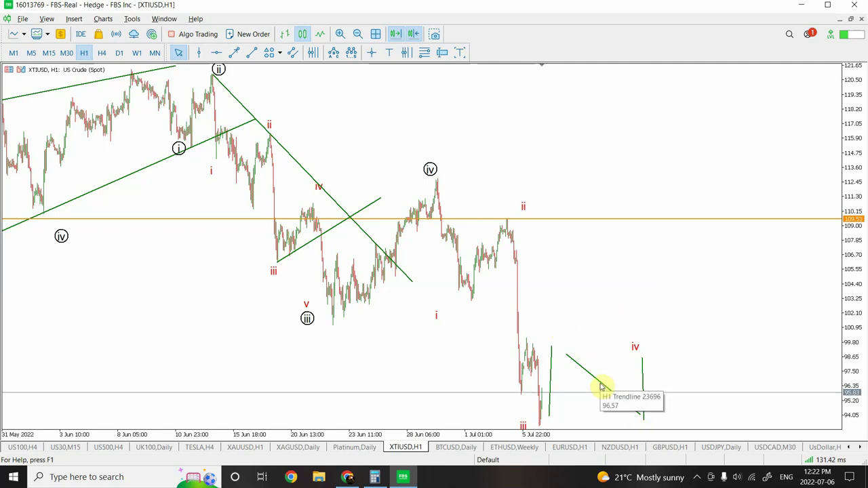
Switch to the BTCUSD daily chart with its wave count falling toward 17,540.
{"action": "left_click", "coordinate": [456, 447]}
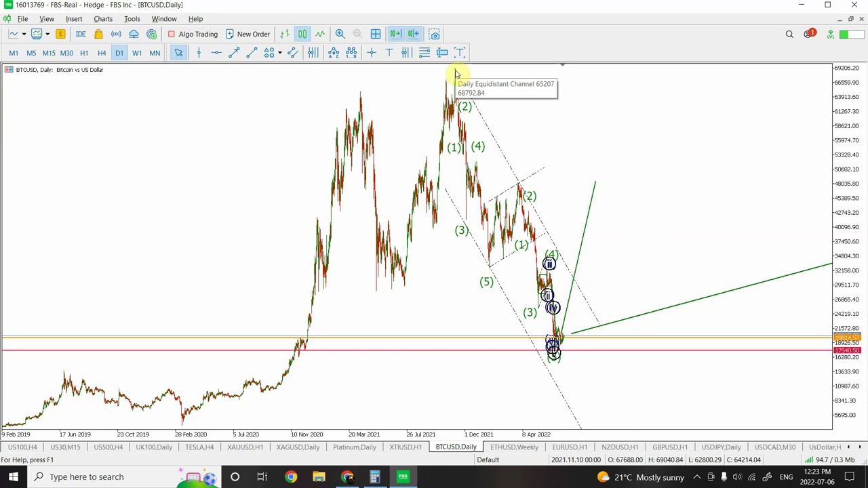
Zoom in on the Bitcoin daily price bars.
{"action": "left_click", "coordinate": [339, 34]}
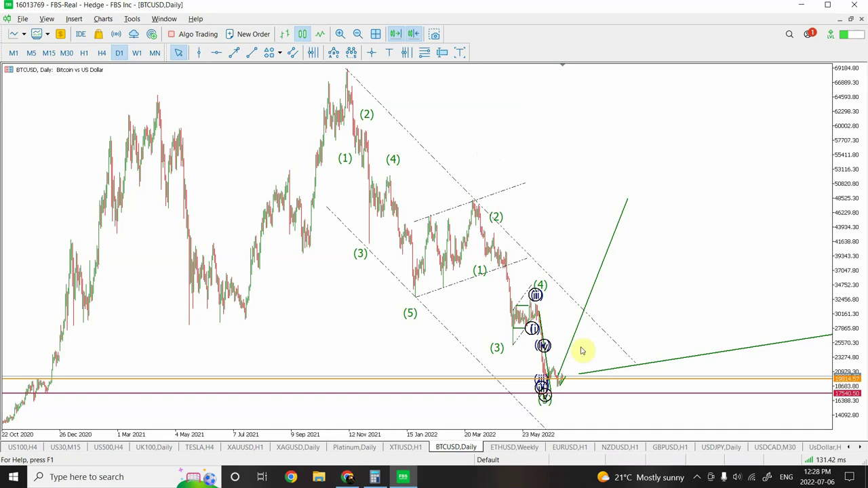
Zoom in and switch BTCUSD to 4-hour bars, showing wave (5) bottoming near 17,540.
{"action": "left_click", "coordinate": [340, 34]}
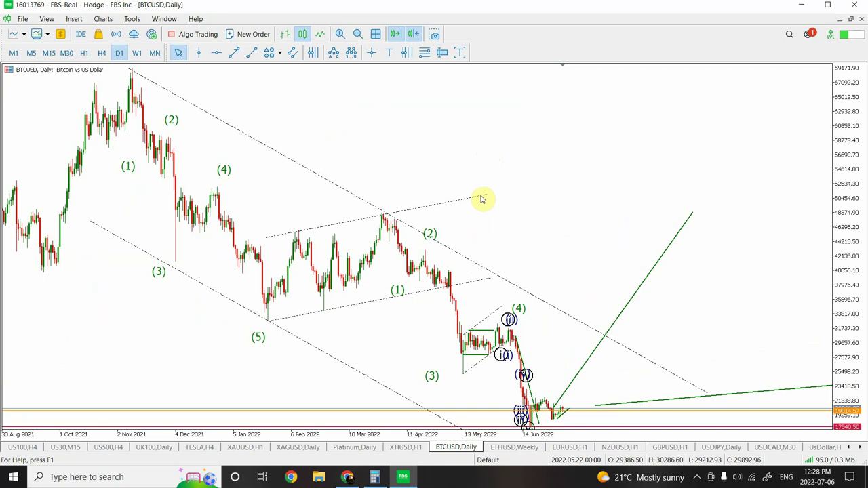
{"action": "left_click", "coordinate": [102, 54]}
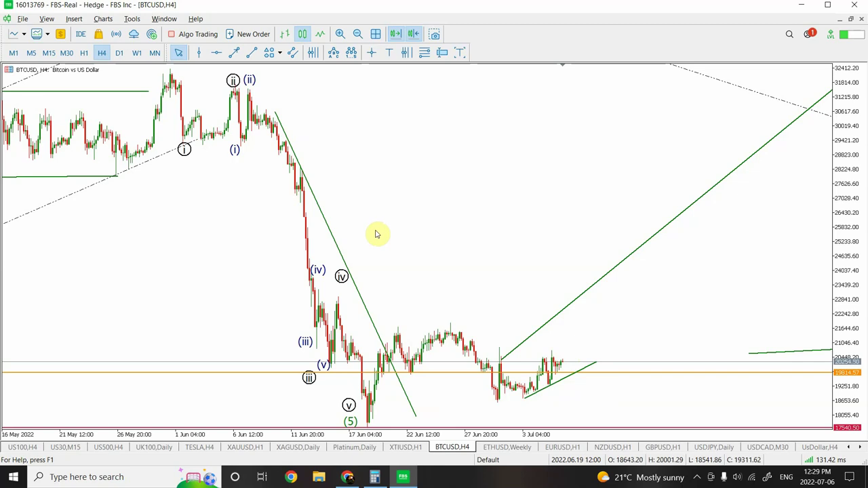
{"action": "left_click", "coordinate": [346, 478]}
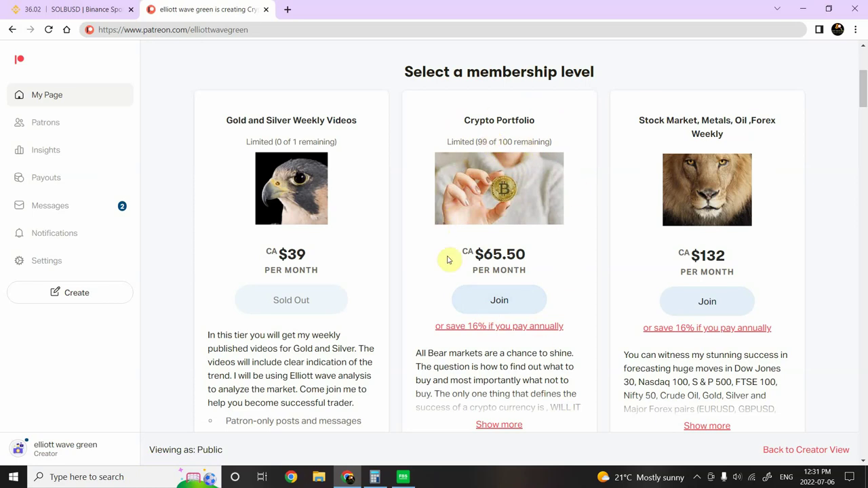
{"action": "left_click", "coordinate": [404, 478]}
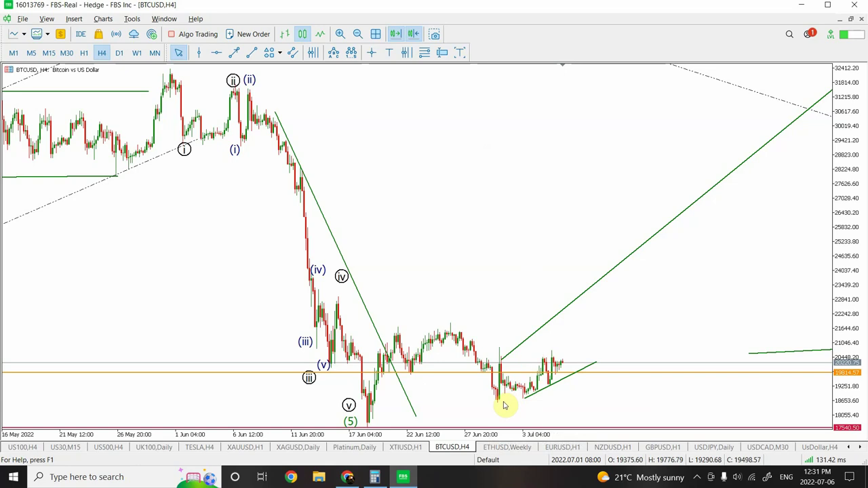
Review BTCUSD on daily, 4-hour and hourly bars, then bring up ETHUSD on daily bars.
{"action": "left_click", "coordinate": [119, 52]}
{"action": "left_click", "coordinate": [357, 34]}
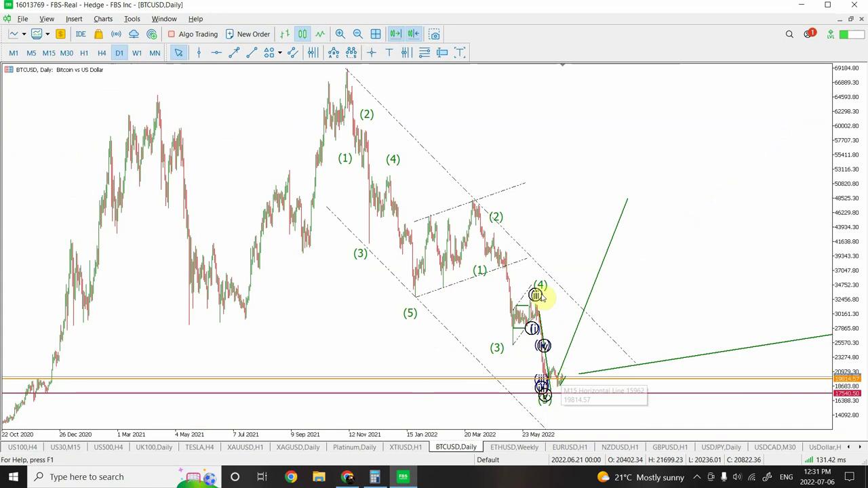
{"action": "left_click", "coordinate": [102, 52]}
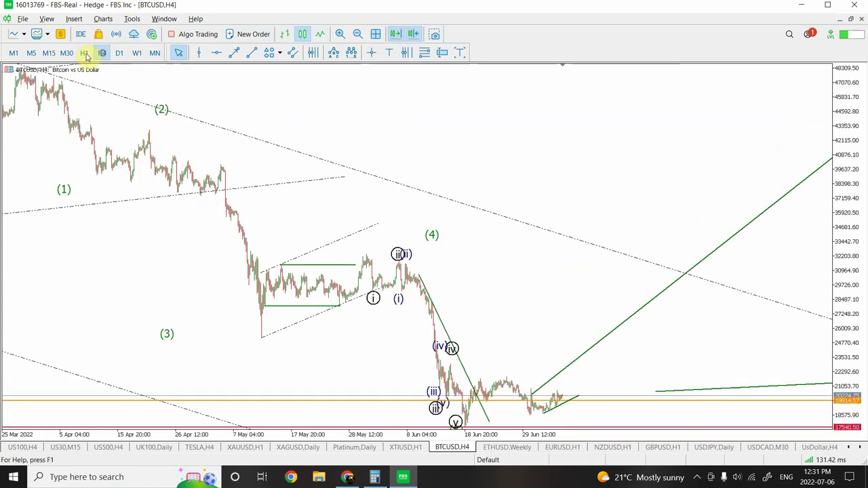
{"action": "left_click", "coordinate": [85, 54]}
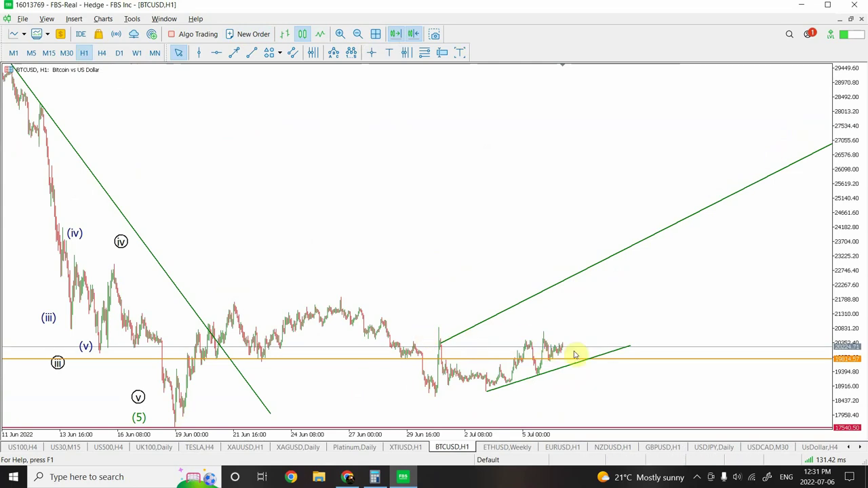
{"action": "left_click", "coordinate": [101, 52]}
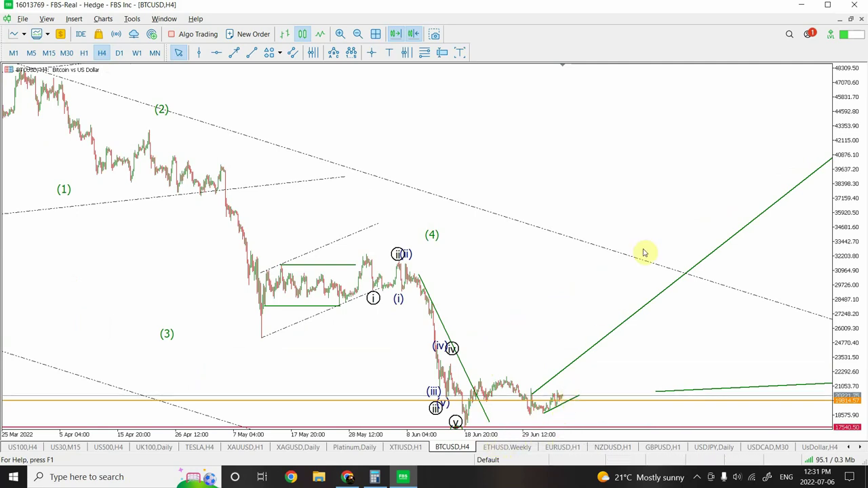
{"action": "left_click", "coordinate": [503, 448]}
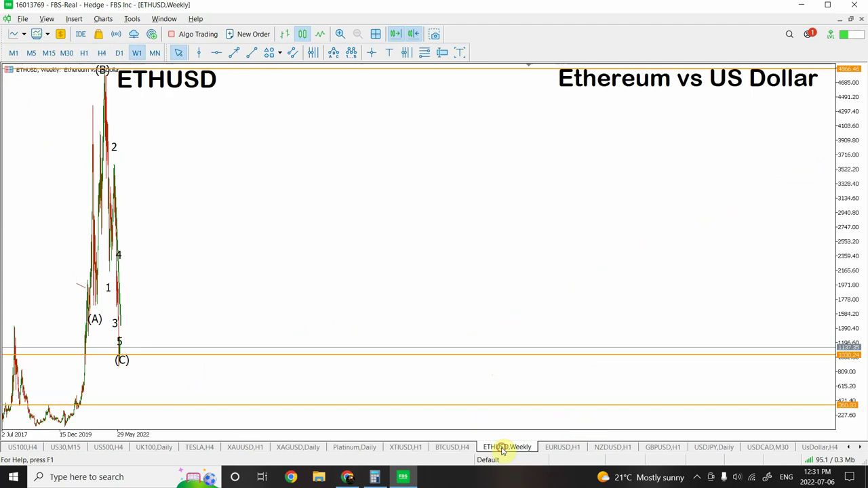
{"action": "left_click", "coordinate": [118, 53]}
Step ETHUSD down through hourly to 15-minute bars, price near 1,137 above the orange level.
{"action": "left_click", "coordinate": [84, 54]}
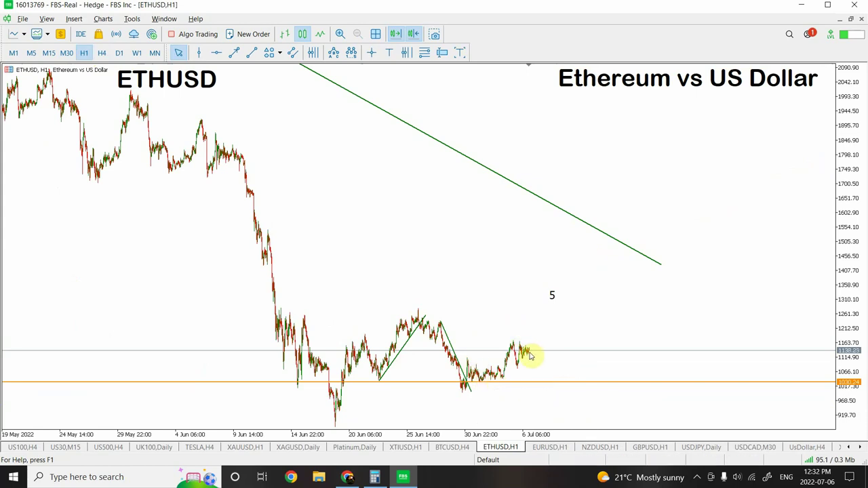
{"action": "left_click", "coordinate": [49, 52]}
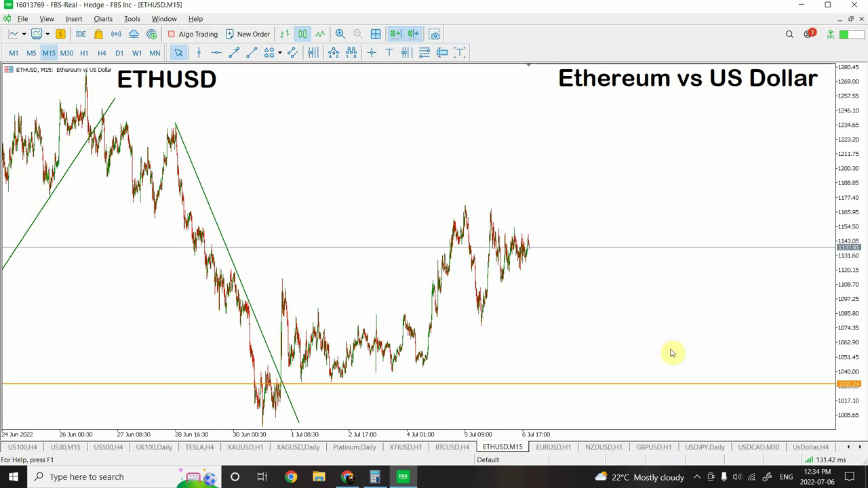
Bring up the EURUSD chart and switch it from hourly through daily to weekly bars.
{"action": "left_click", "coordinate": [551, 448]}
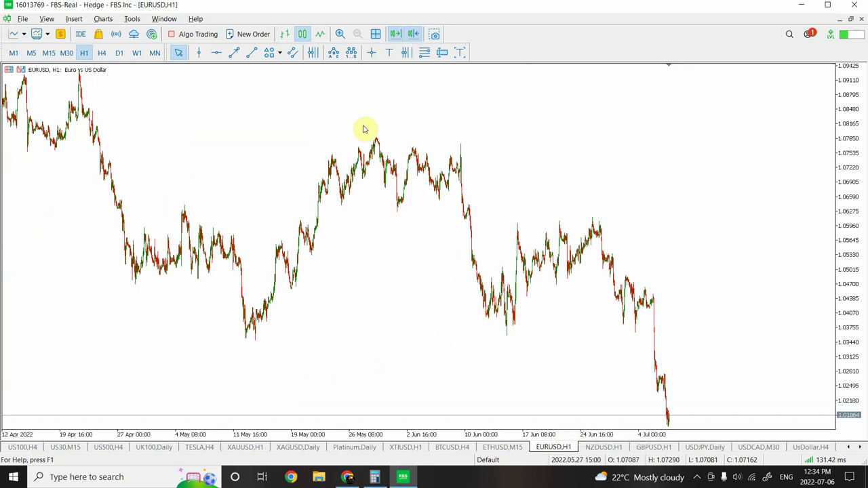
{"action": "left_click", "coordinate": [121, 55]}
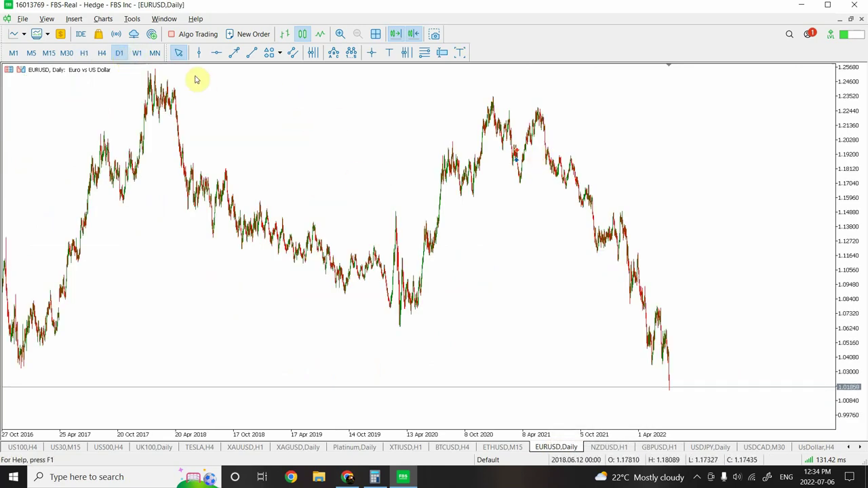
{"action": "left_click", "coordinate": [137, 54]}
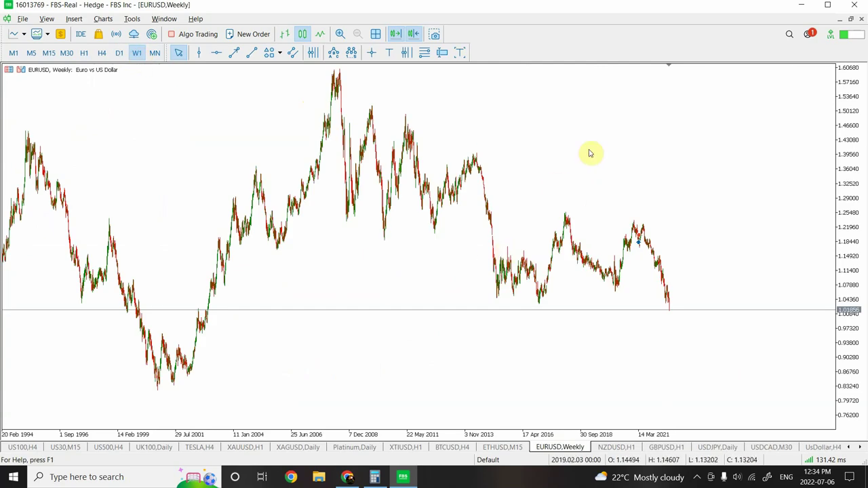
Draw a falling trendline anchored on the 2021 EURUSD peak.
{"action": "left_click", "coordinate": [251, 53]}
{"action": "mouse_move", "coordinate": [643, 225]}
{"action": "left_mouse_down"}
{"action": "mouse_move", "coordinate": [691, 313]}
{"action": "mouse_move", "coordinate": [686, 307]}
{"action": "left_mouse_up"}
{"action": "left_click_drag", "start_coordinate": [643, 224], "coordinate": [637, 214]}
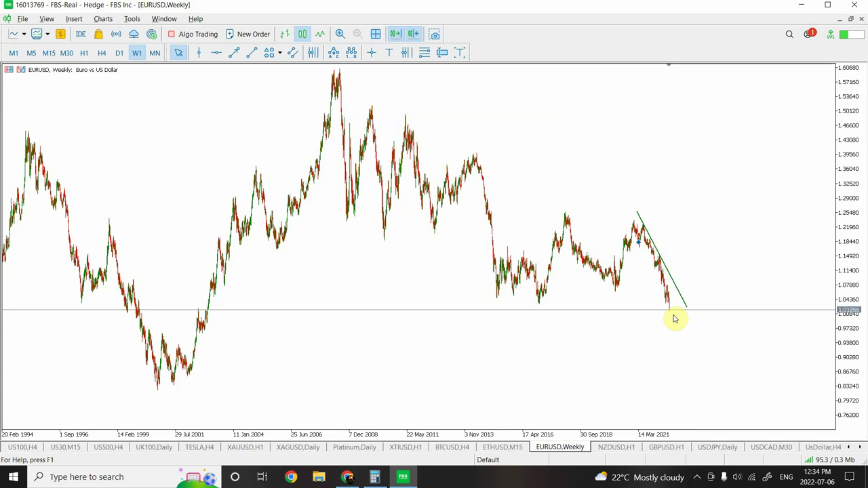
Draw a steep rising trendline from the 1.02 low toward about 1.24, then show daily bars.
{"action": "left_click", "coordinate": [250, 53]}
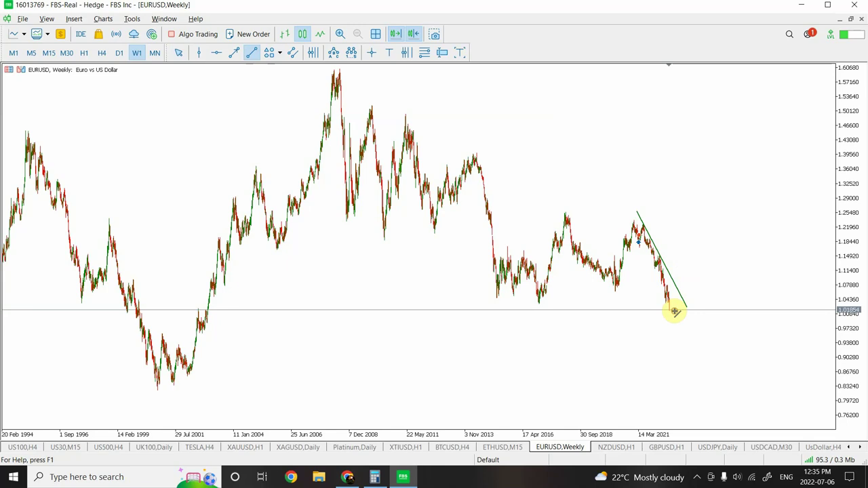
{"action": "left_click_drag", "start_coordinate": [674, 311], "coordinate": [678, 222]}
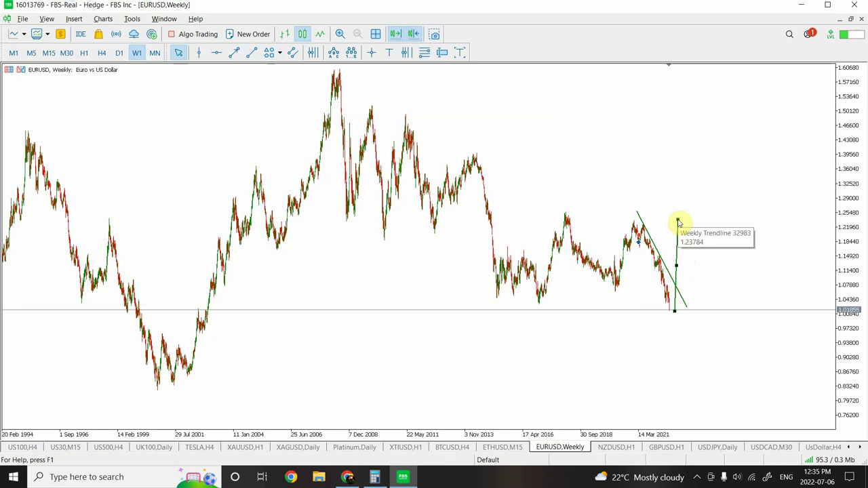
{"action": "left_click", "coordinate": [678, 222]}
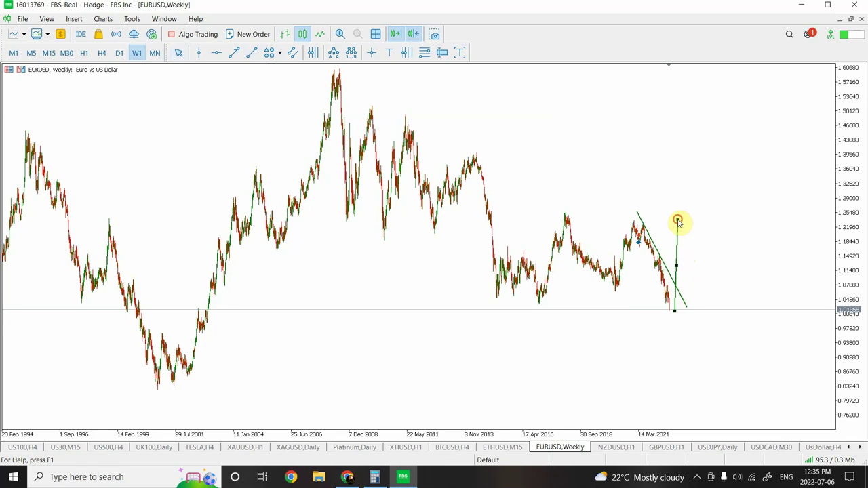
{"action": "left_click", "coordinate": [119, 53]}
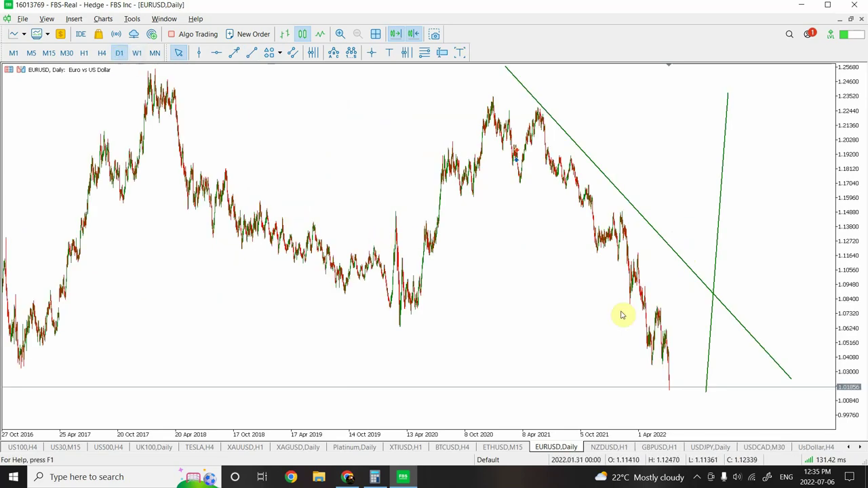
Zoom in, place a horizontal level at about 1.078 on the spring 2022 high, then zoom out.
{"action": "left_click", "coordinate": [339, 34]}
{"action": "left_click", "coordinate": [338, 34]}
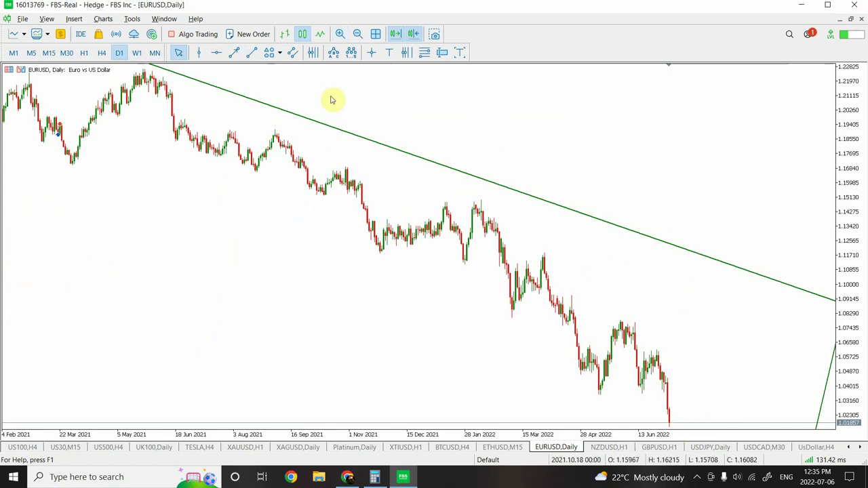
{"action": "left_click", "coordinate": [216, 52]}
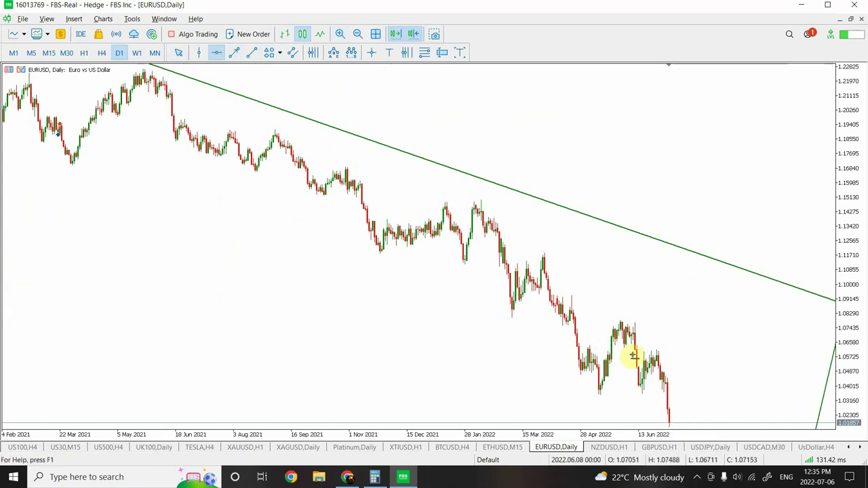
{"action": "left_click_drag", "start_coordinate": [636, 333], "coordinate": [646, 323]}
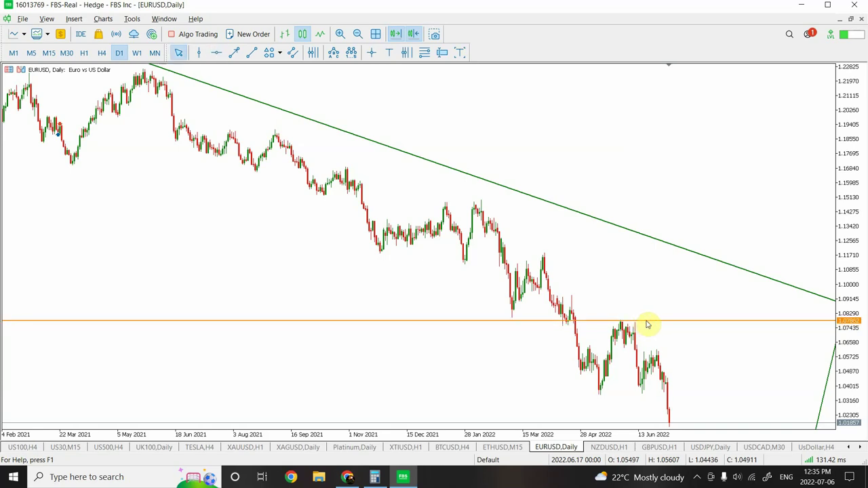
{"action": "left_click", "coordinate": [358, 34]}
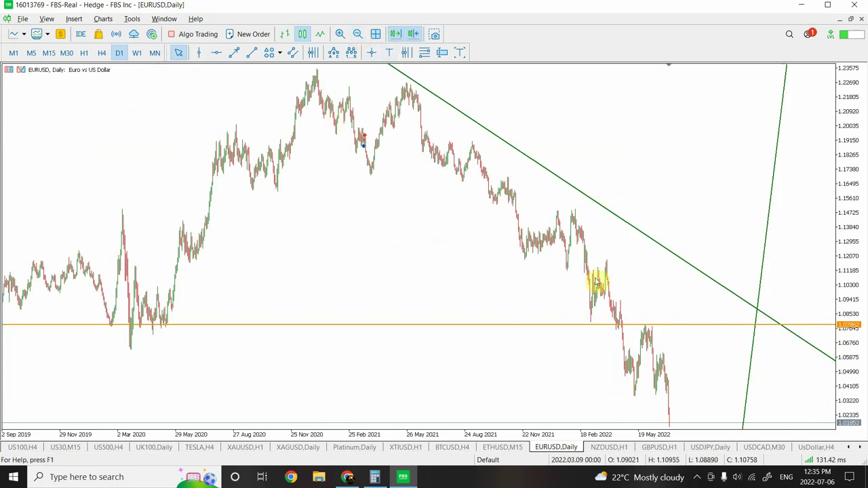
Switch EURUSD to weekly bars, where the 1.078 level crosses the 2021 falling trendline.
{"action": "left_click", "coordinate": [137, 52]}
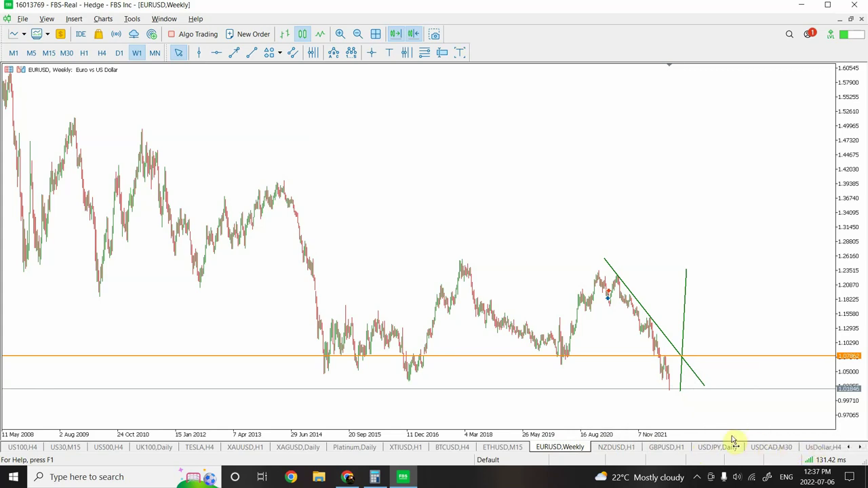
On the UsDollar H4 chart, drag the red horizontal level from 97.451 up to 101.278.
{"action": "left_click", "coordinate": [814, 449]}
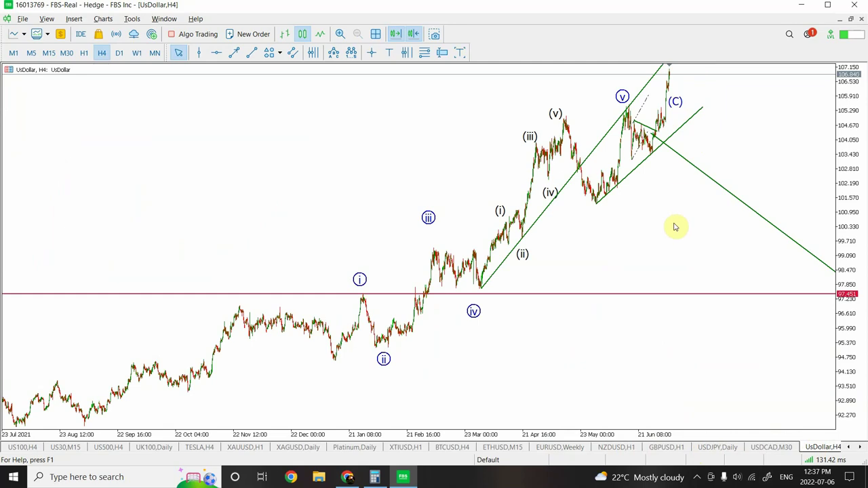
{"action": "left_click", "coordinate": [587, 296]}
{"action": "left_click_drag", "start_coordinate": [587, 297], "coordinate": [664, 210]}
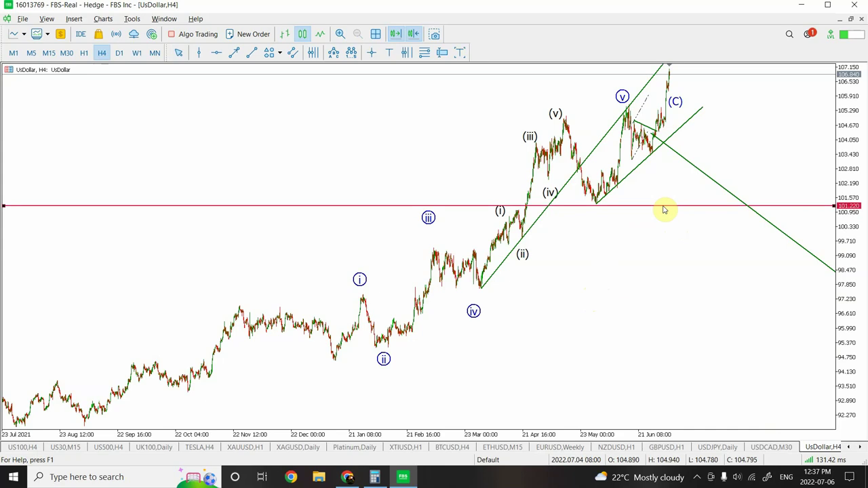
{"action": "left_click_drag", "start_coordinate": [665, 210], "coordinate": [664, 205]}
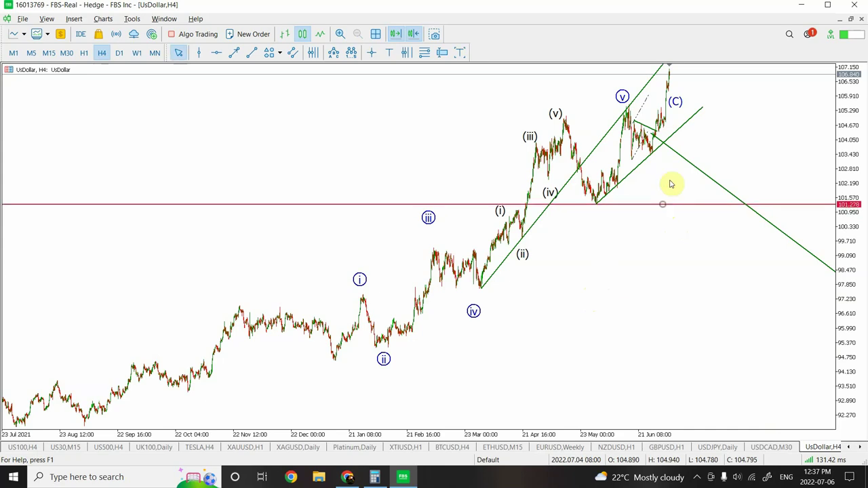